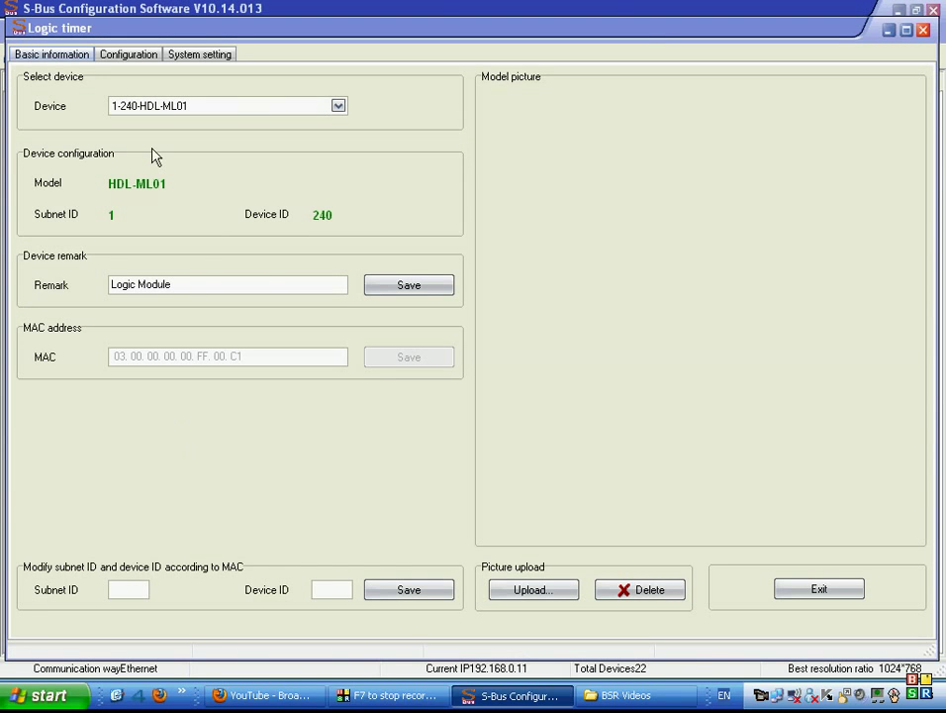
double_click(195, 280)
left_click_drag(195, 280, 52, 294)
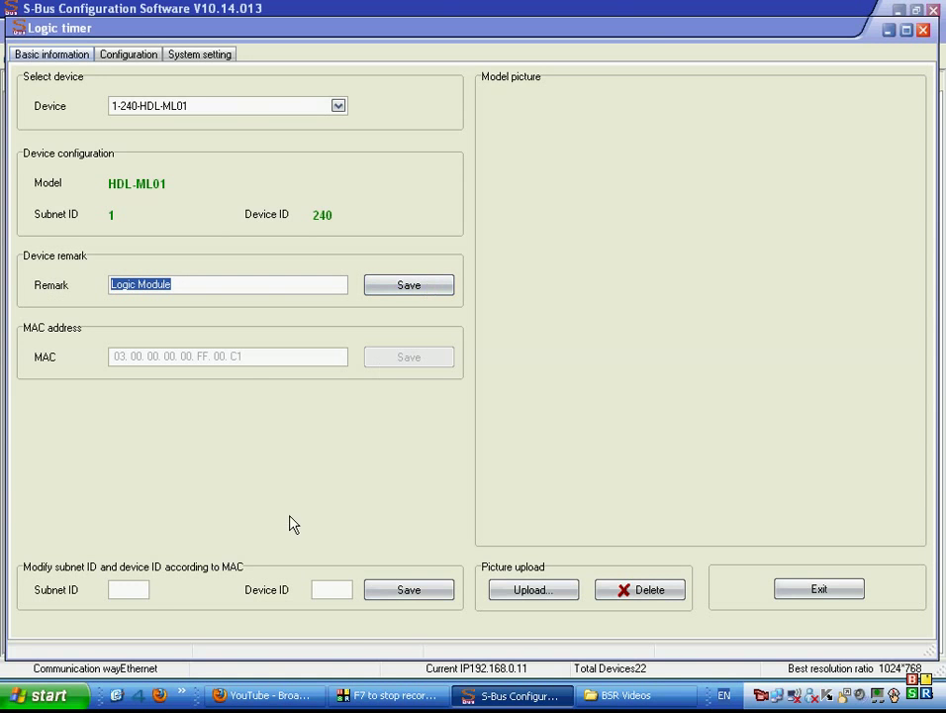
left_click(327, 591)
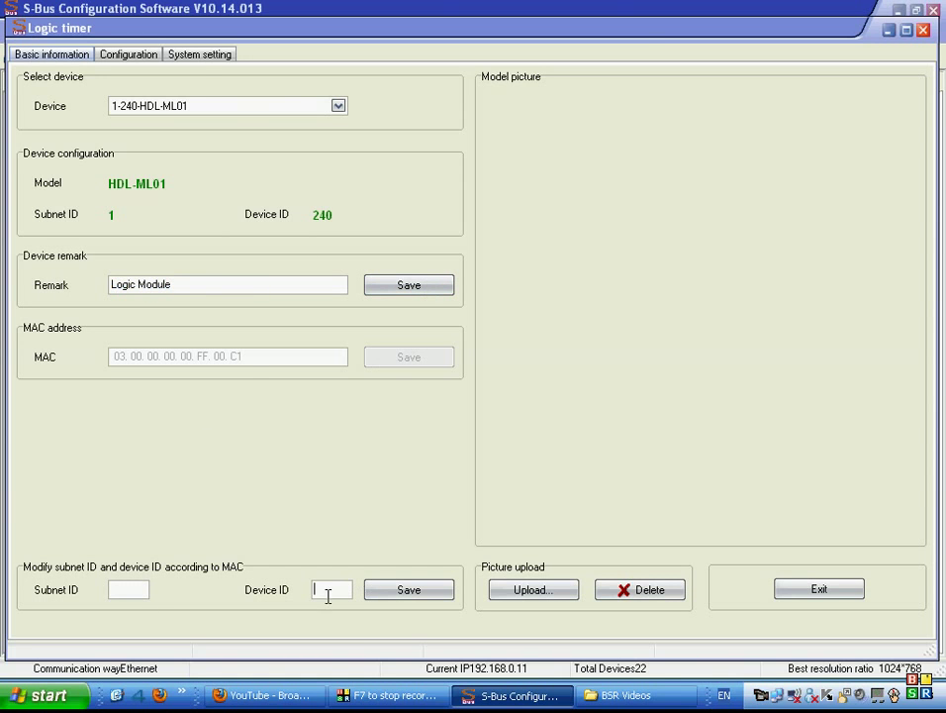
Open the logic module's system settings and try stepping the timer's minutes up and back down.
left_click(202, 58)
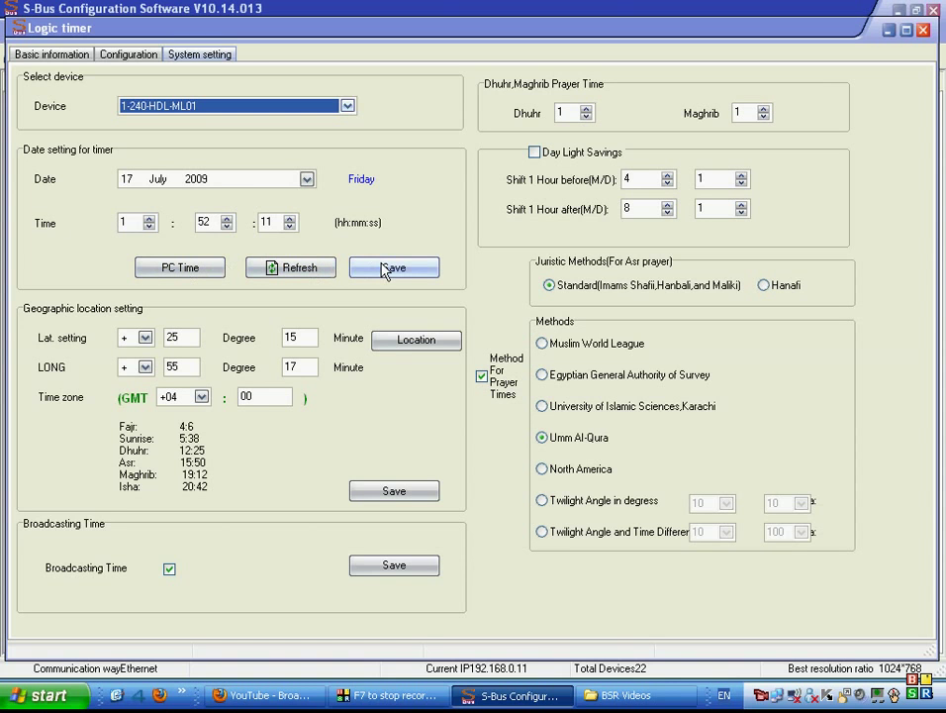
left_click(226, 218)
left_click(226, 217)
left_click(227, 227)
left_click(226, 227)
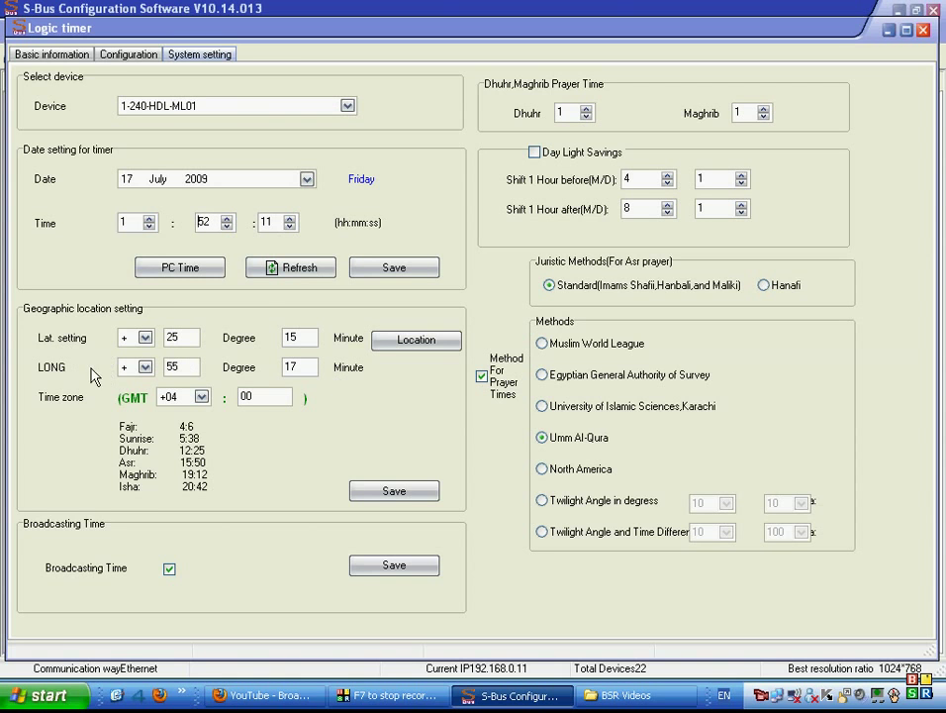
Open the list of countries and cities for the geographic location and browse through the countries.
double_click(182, 337)
left_click(432, 352)
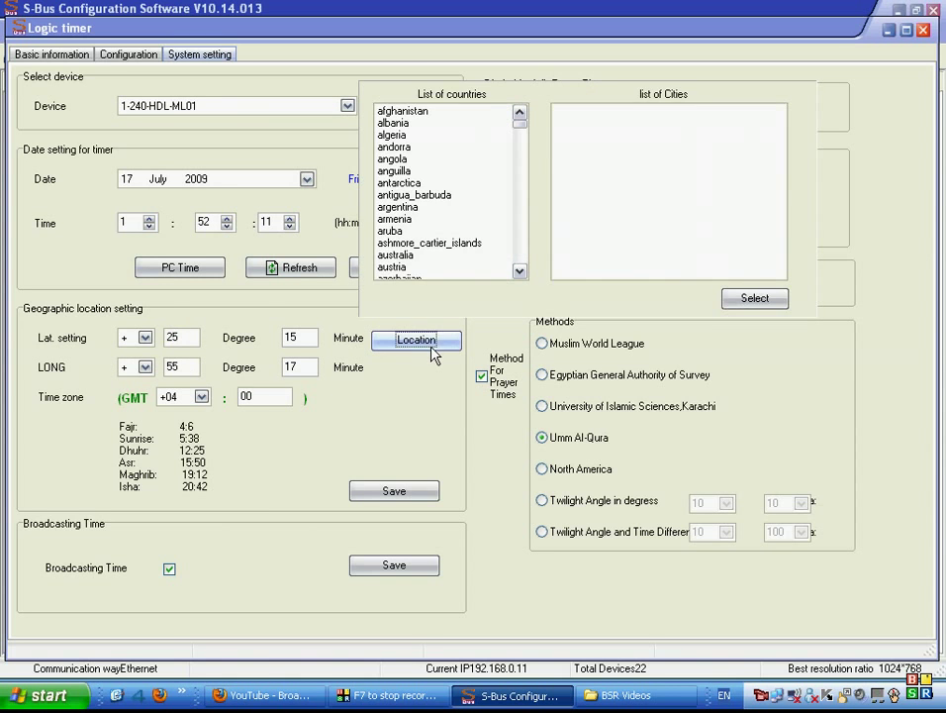
left_click(436, 208)
key("c")
left_click(519, 271)
left_click(520, 272)
left_click(520, 271)
left_click(519, 271)
left_click(519, 271)
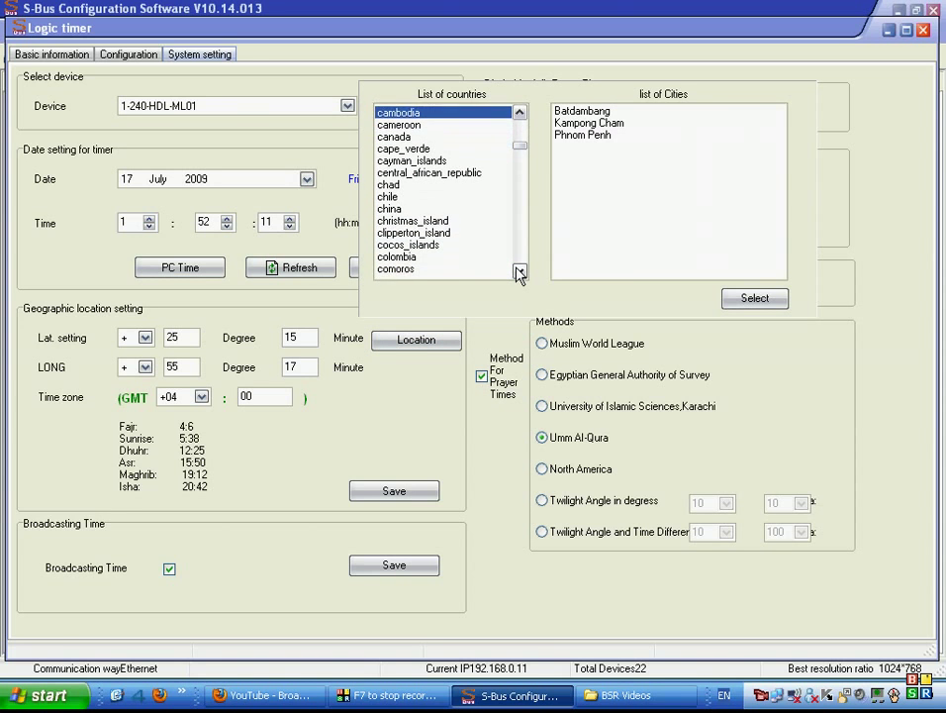
left_click(520, 271)
left_click(520, 271)
left_click(519, 272)
left_click(520, 271)
left_click(520, 272)
left_click_drag(521, 149, 519, 127)
left_click(495, 148)
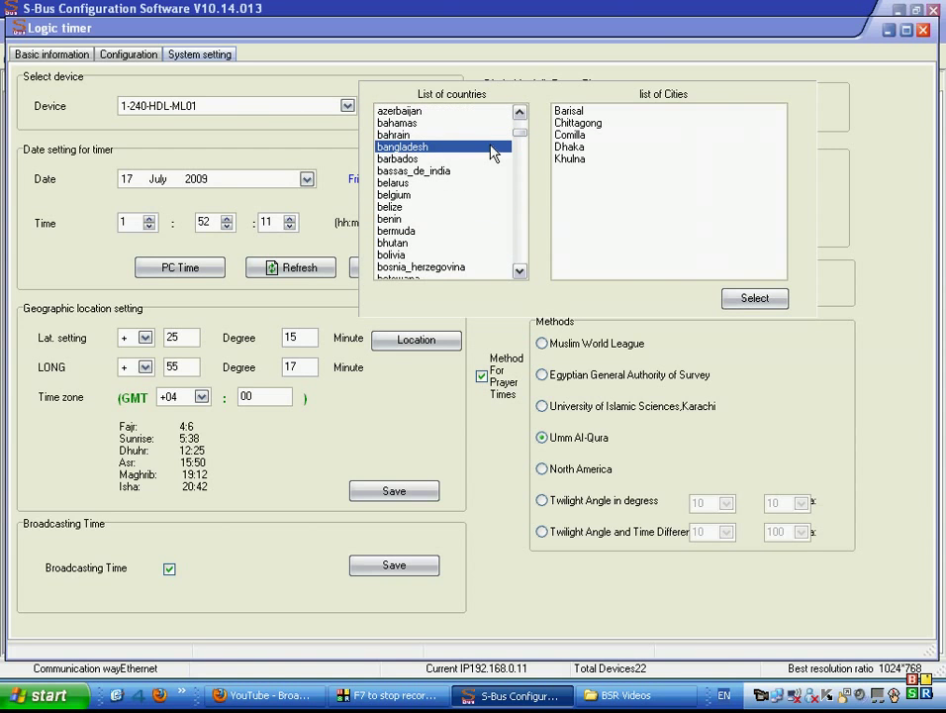
Try Egypt as the location country, going through its cities past Cairo to Damanhour.
key("e")
left_click(520, 271)
left_click(520, 271)
left_click(519, 271)
left_click(519, 272)
left_click(451, 242)
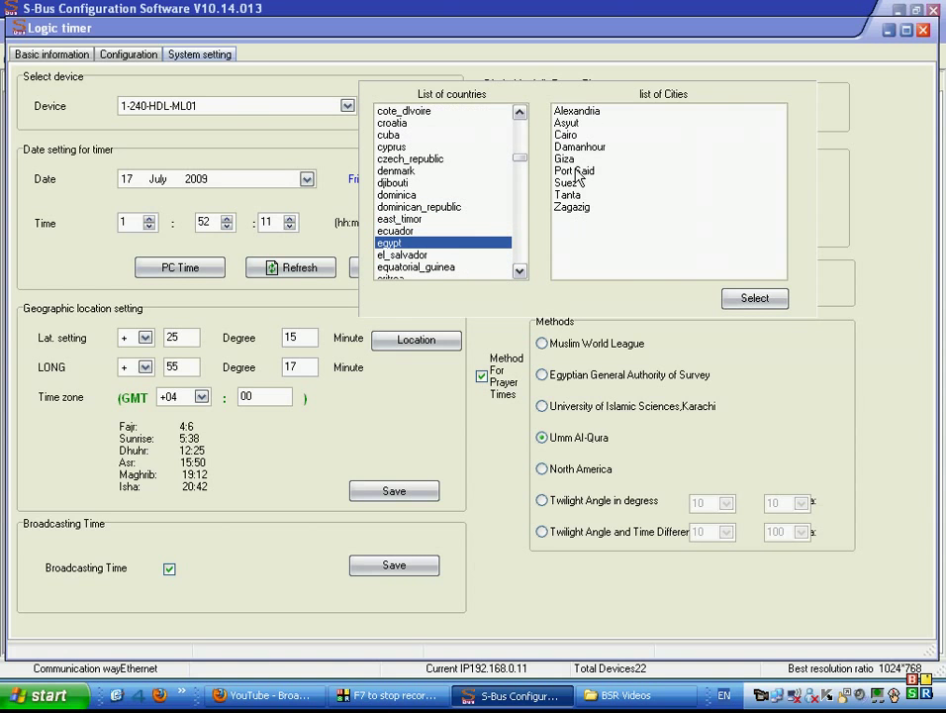
key("Tab")
key("Down")
key("Down")
key("Down")
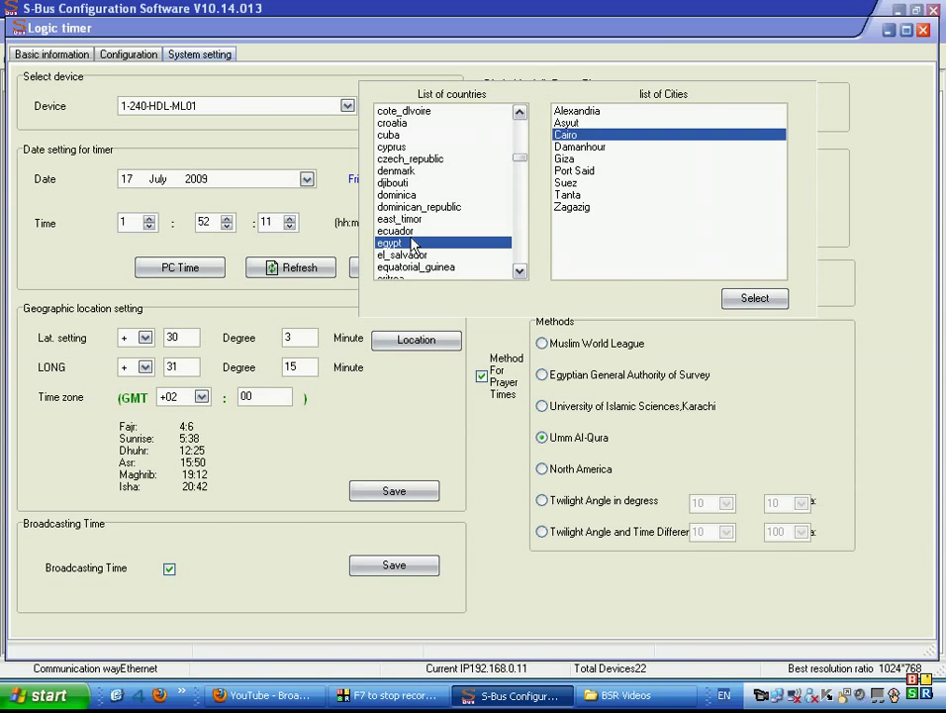
key("Down")
key("shift+Tab")
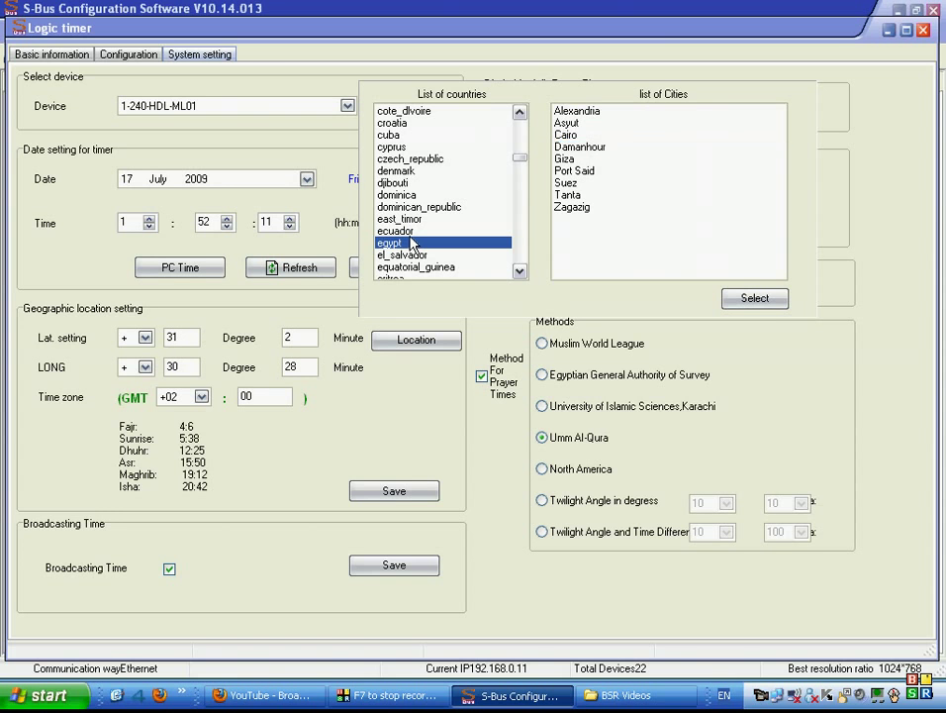
Set the geographic location to Dubai in the United Arab Emirates.
key("d")
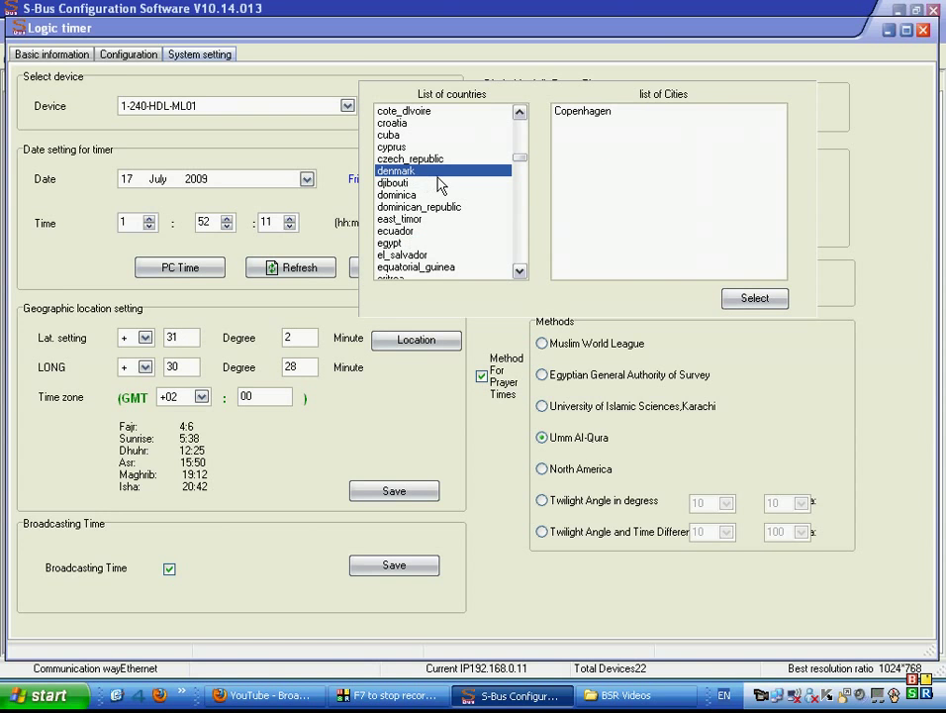
key("u")
left_click(518, 272)
left_click(518, 271)
left_click(519, 271)
left_click(519, 271)
left_click(466, 242)
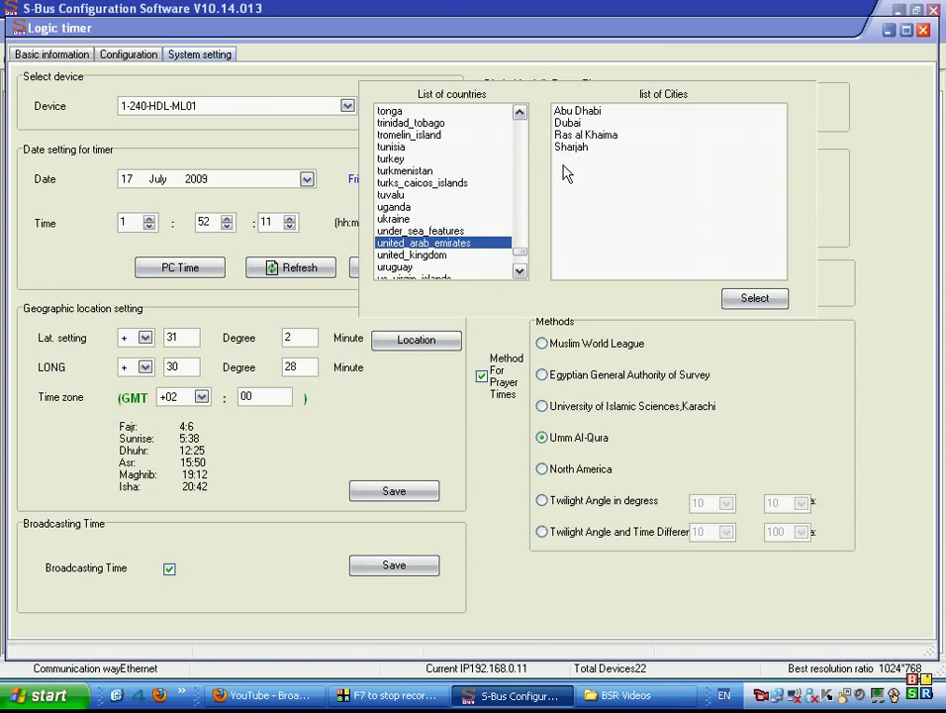
left_click(569, 123)
left_click(755, 298)
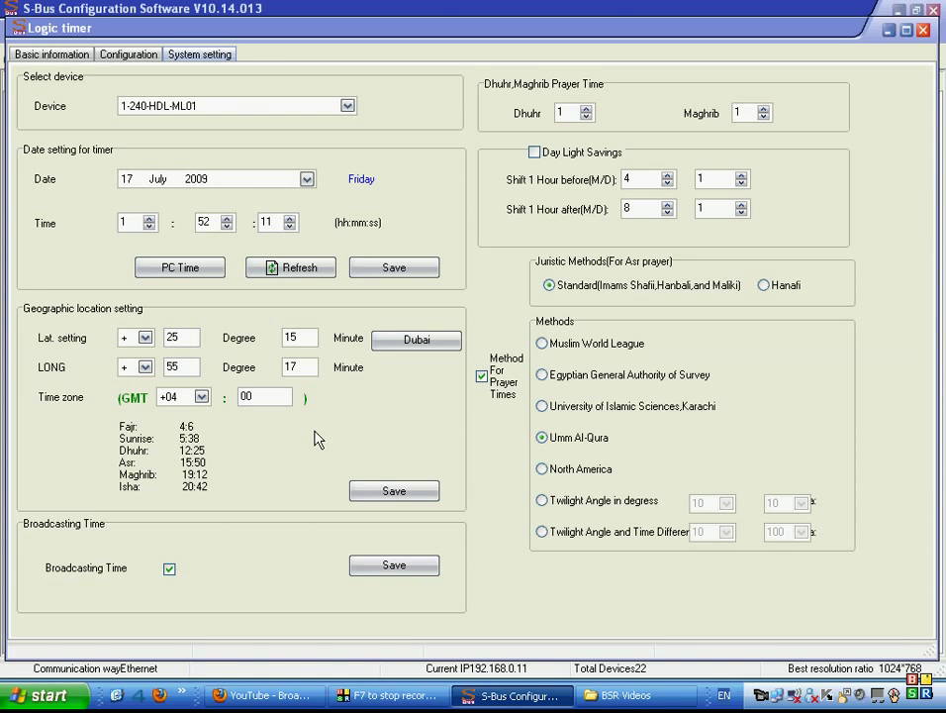
Use the Standard juristic method and the Umm Al-Qura prayer time method, and save the geographic location settings.
left_click(479, 392)
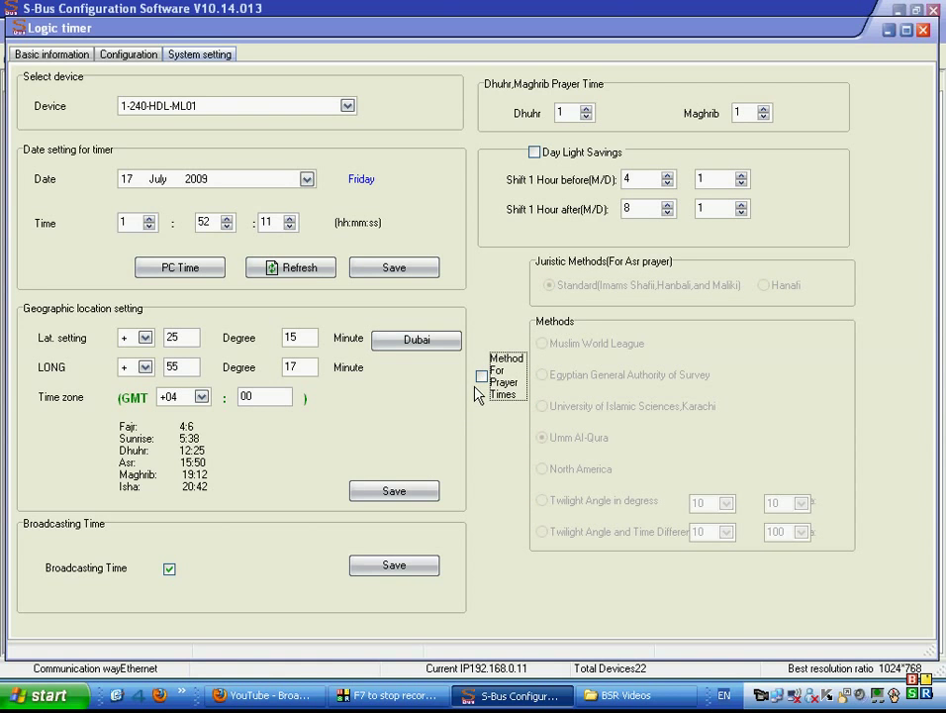
left_click(481, 376)
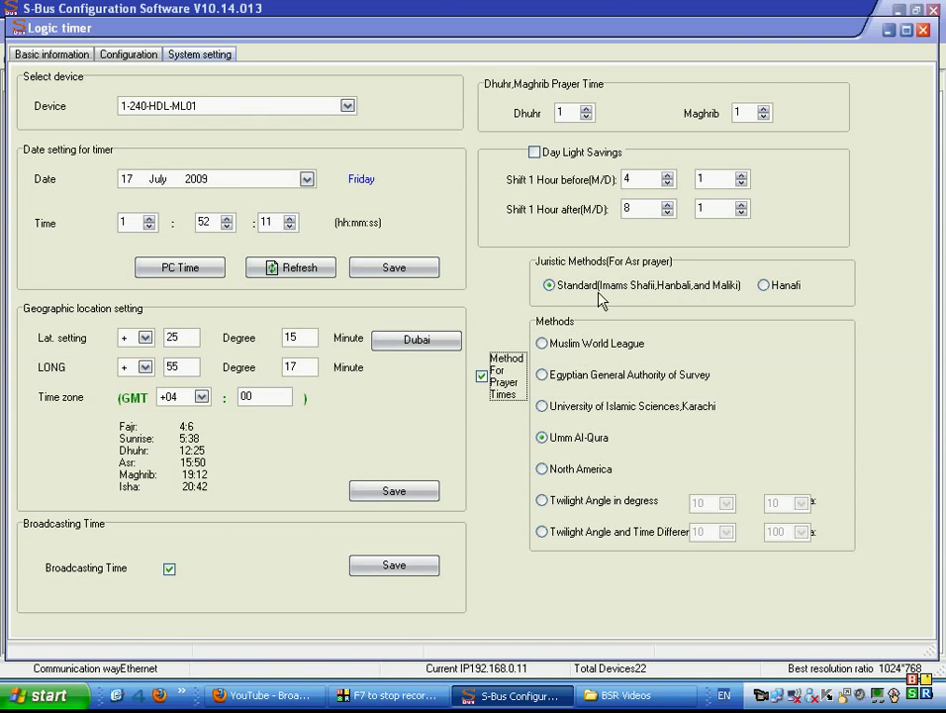
left_click(782, 286)
left_click(587, 289)
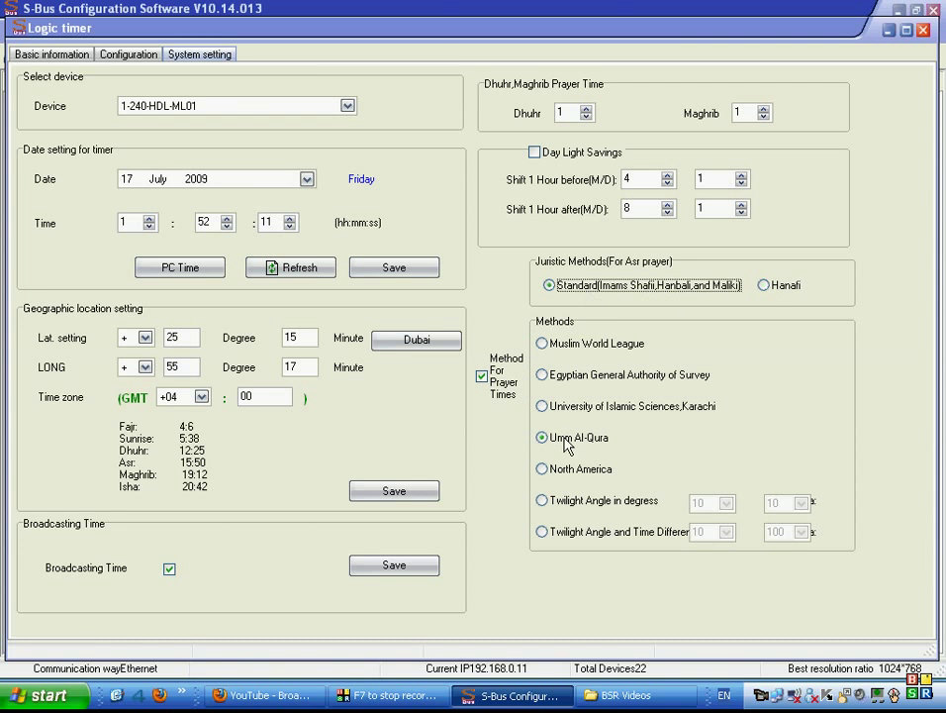
left_click(561, 344)
left_click(560, 436)
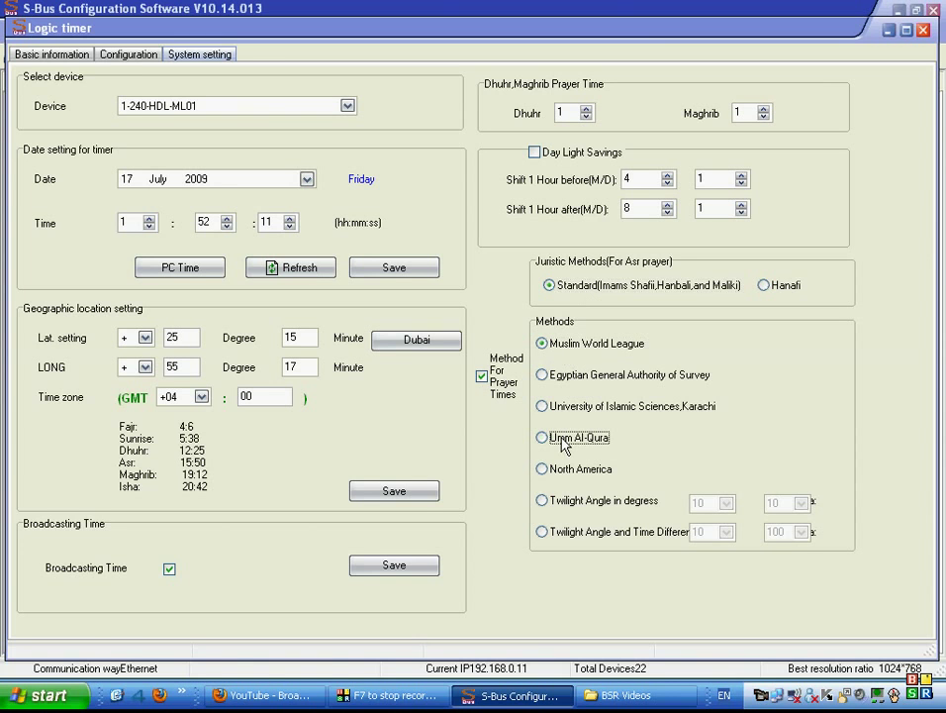
left_click(421, 491)
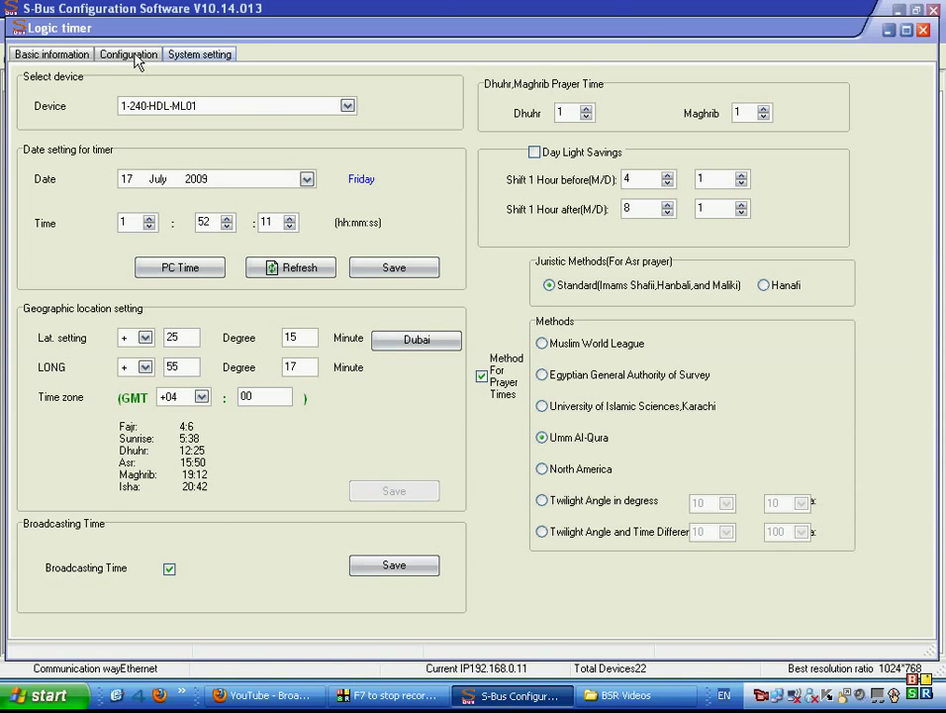
Leave Day Light Savings off, keep Broadcasting Time enabled, and save the broadcasting setting.
left_click(534, 152)
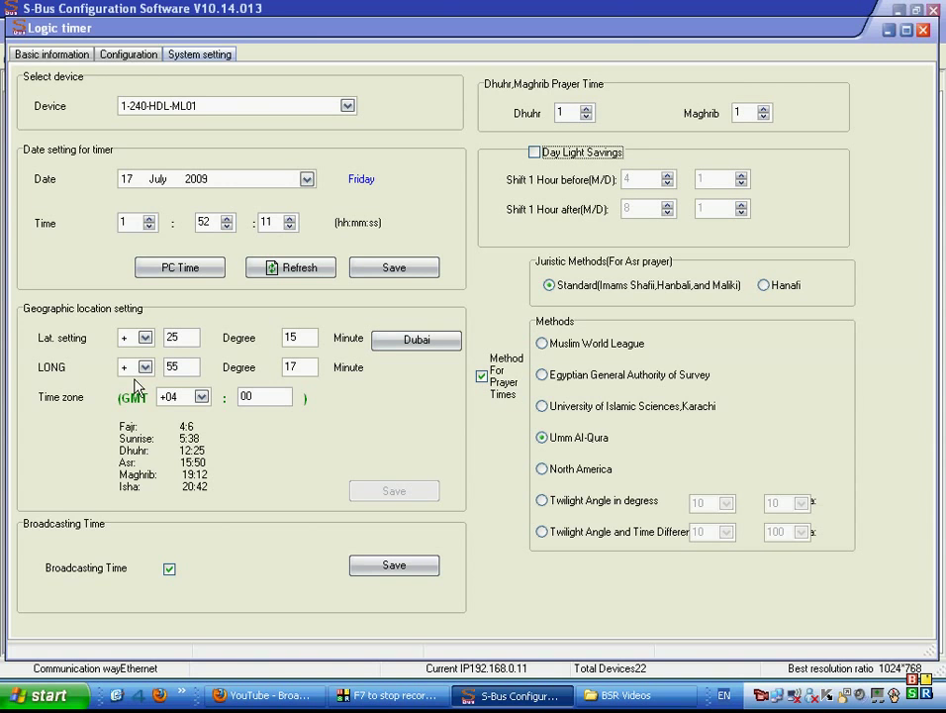
left_click(170, 571)
left_click(393, 570)
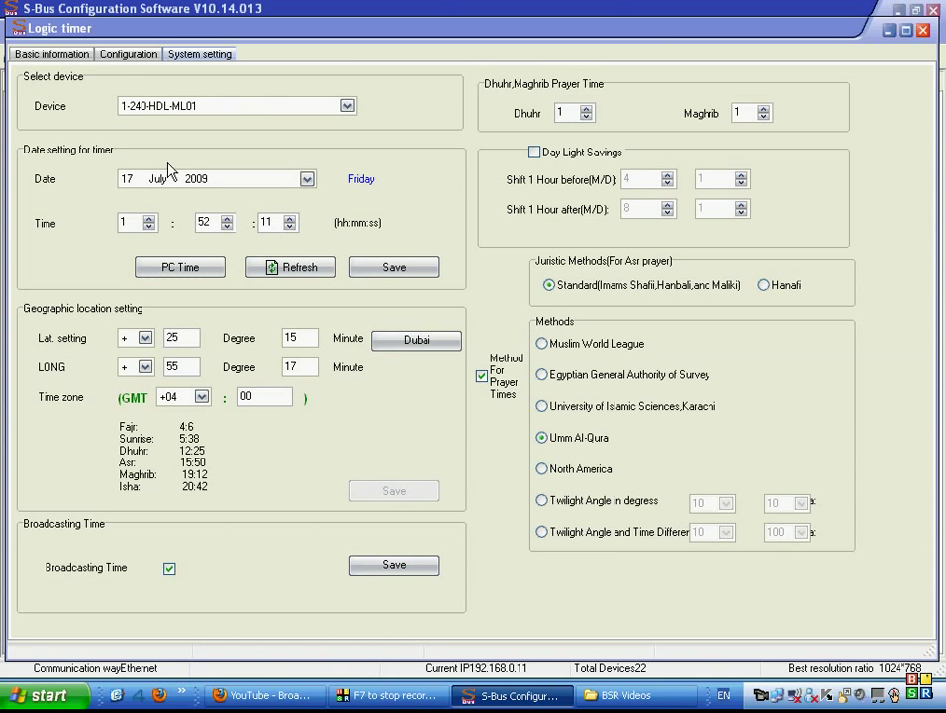
Open the logic module's configuration and display the diagram of logic 1, timers.
left_click(127, 55)
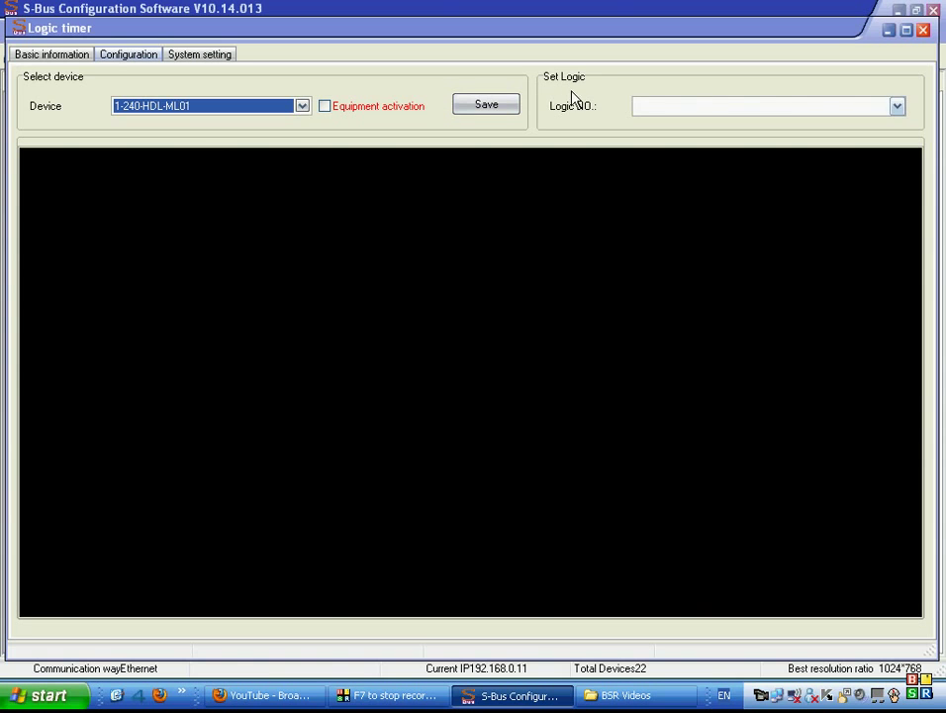
left_click(898, 106)
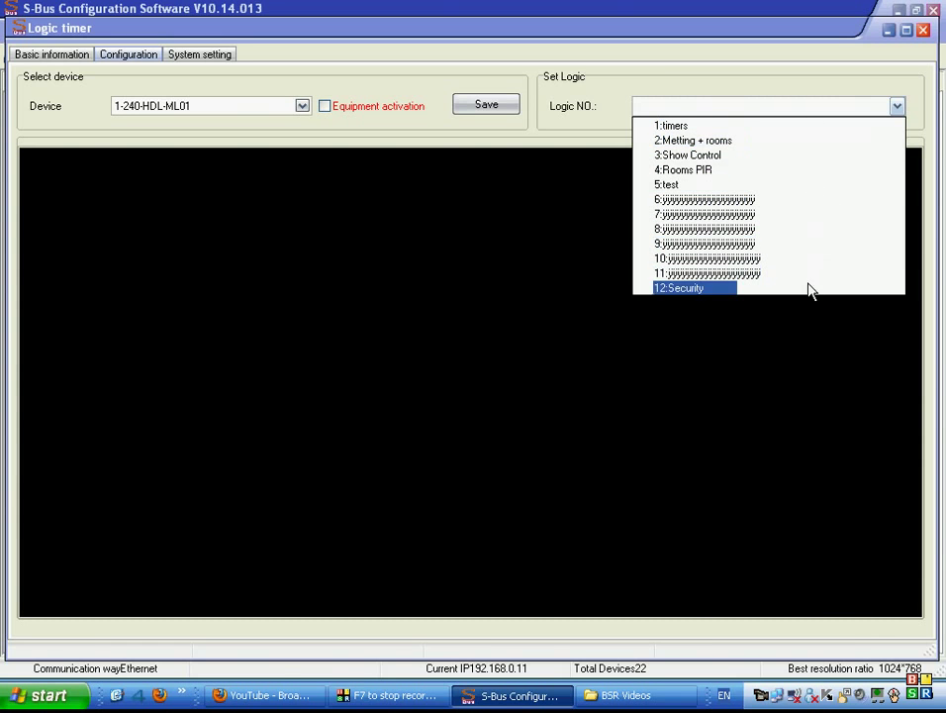
left_click(803, 128)
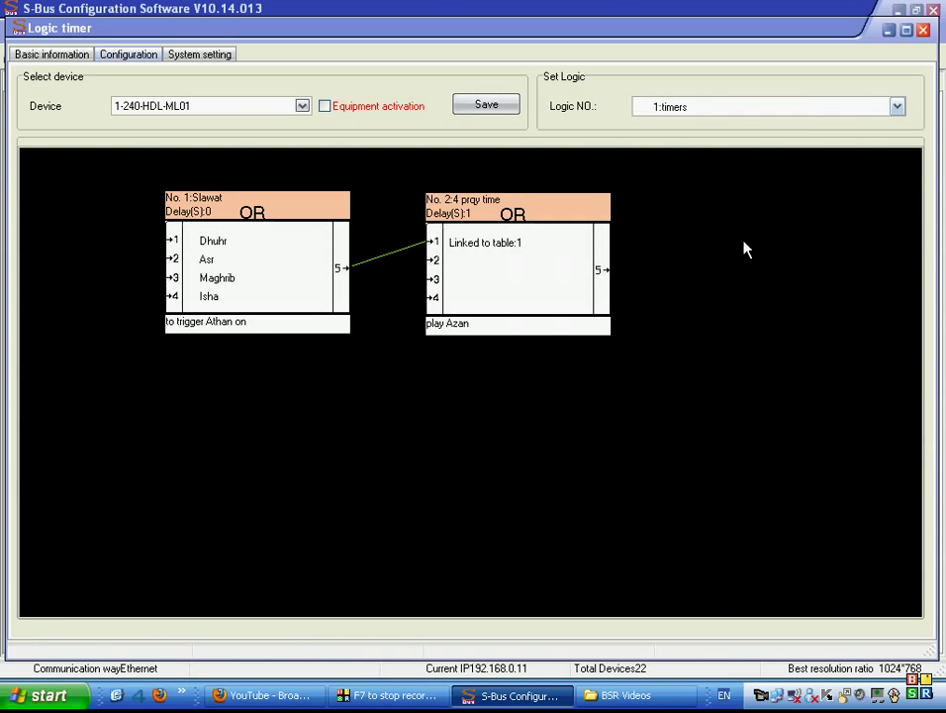
Select the unused logic number 7 and open its empty diagram for editing.
left_click(897, 106)
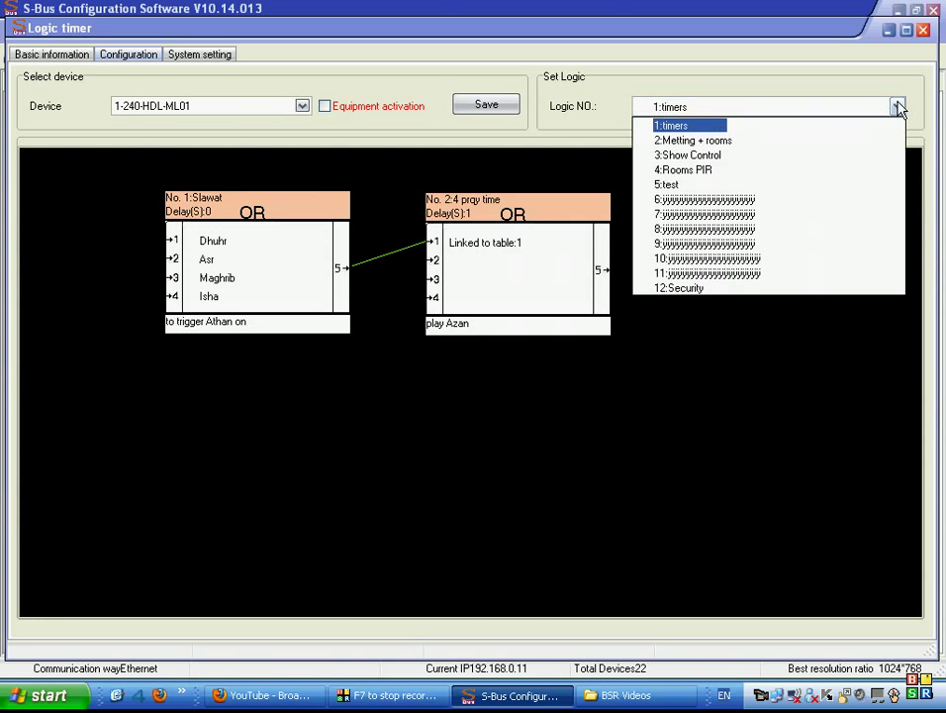
left_click(871, 222)
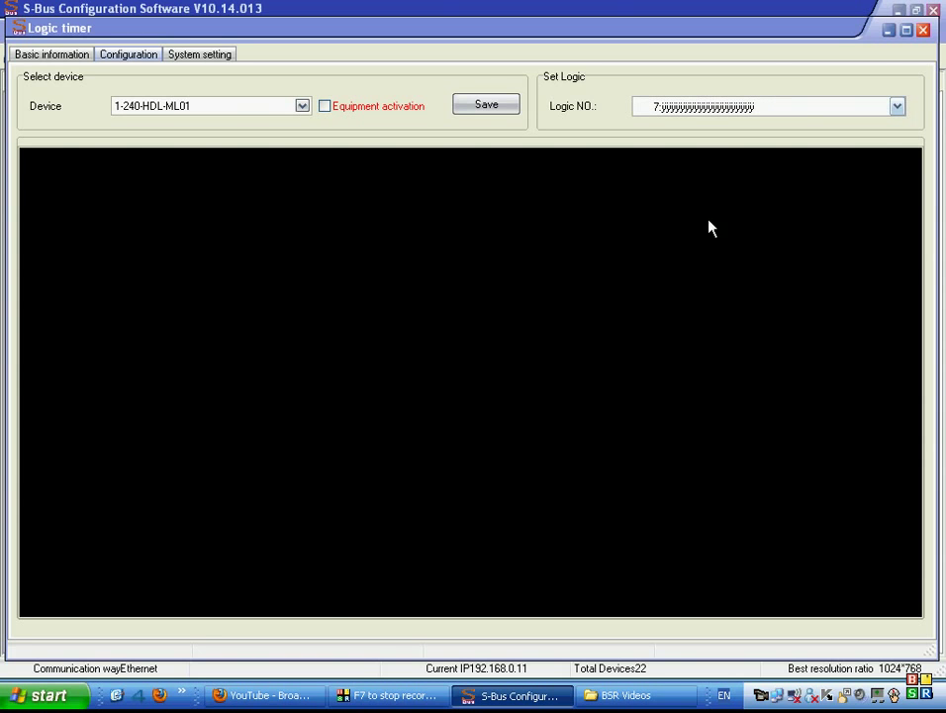
double_click(448, 270)
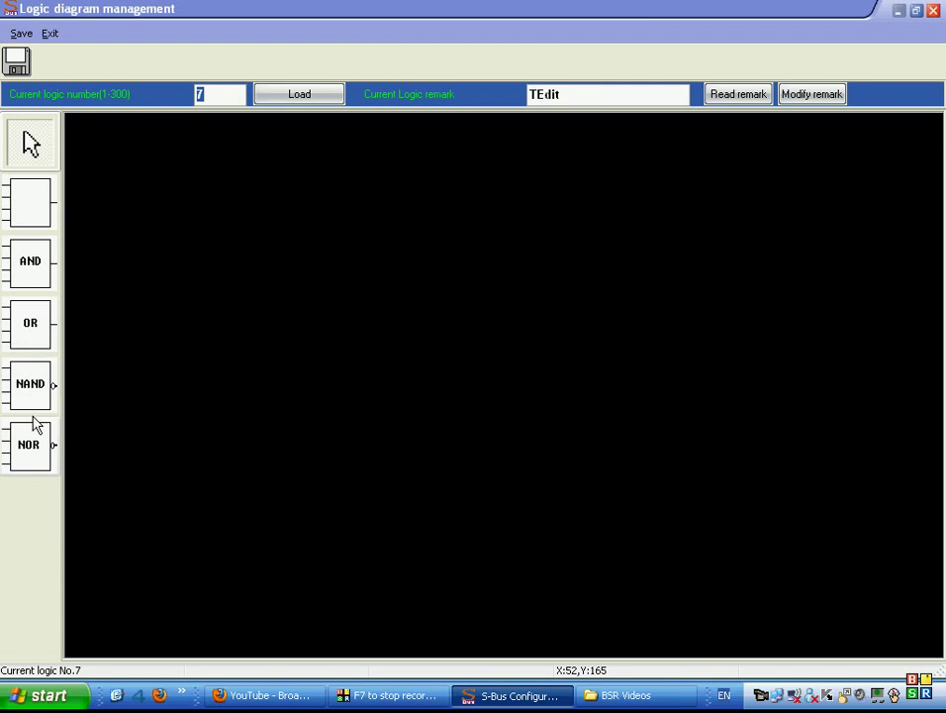
Place an AND logic table on the diagram and move it to the canvas's upper-left area.
left_click(33, 270)
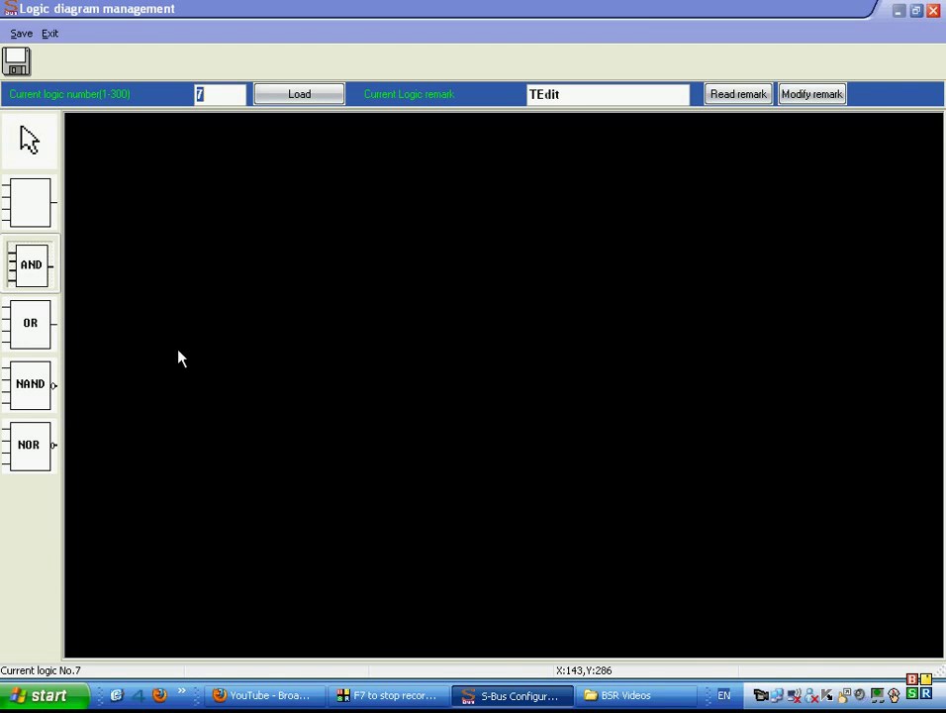
left_click(184, 213)
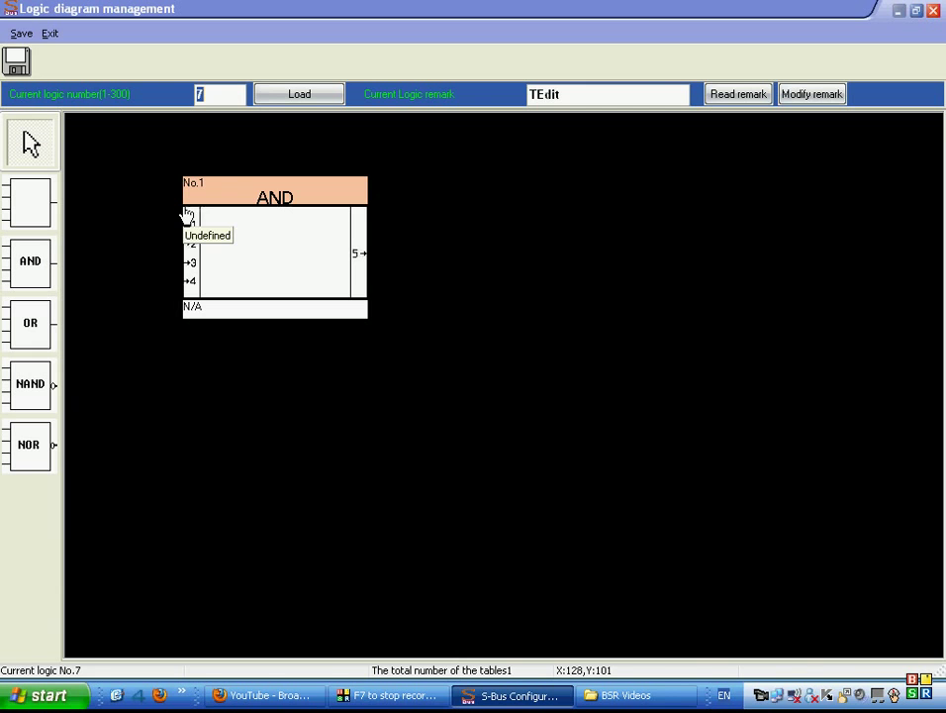
left_click_drag(296, 255, 243, 225)
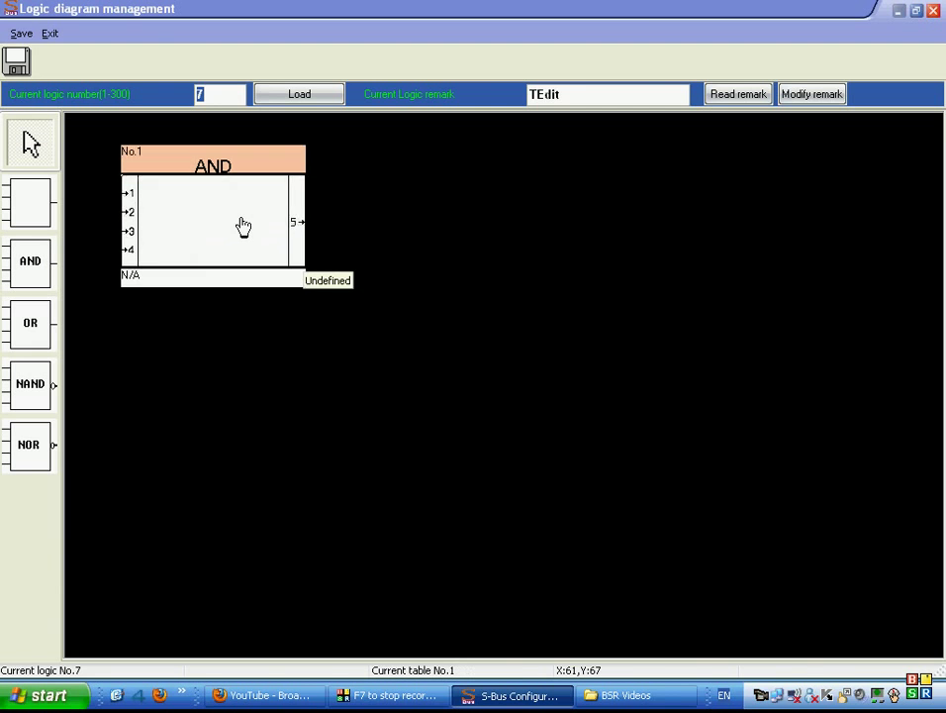
right_click(242, 221)
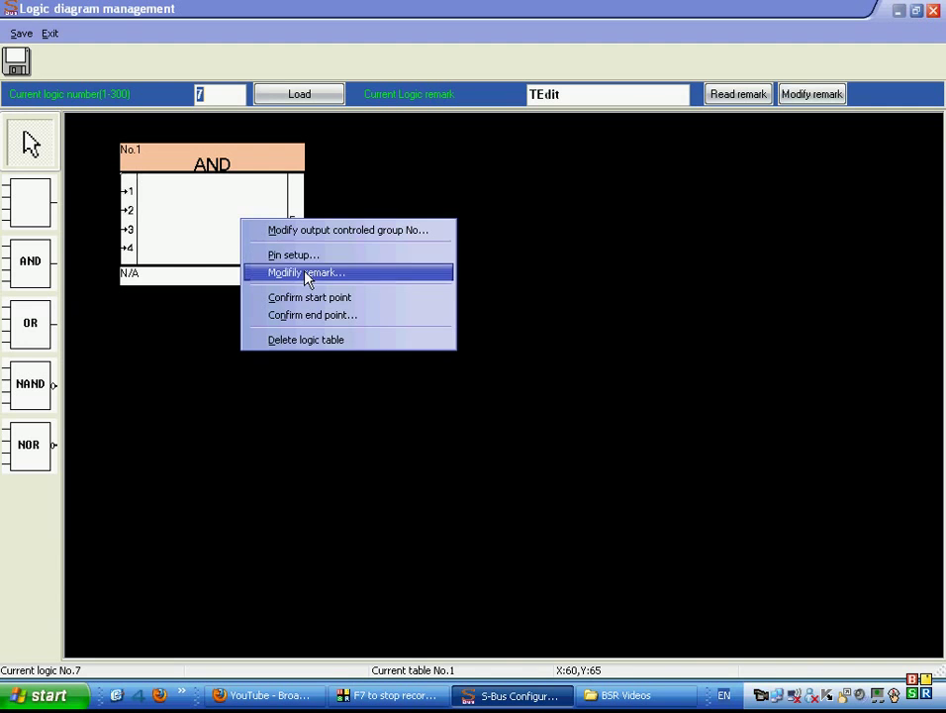
left_click(124, 255)
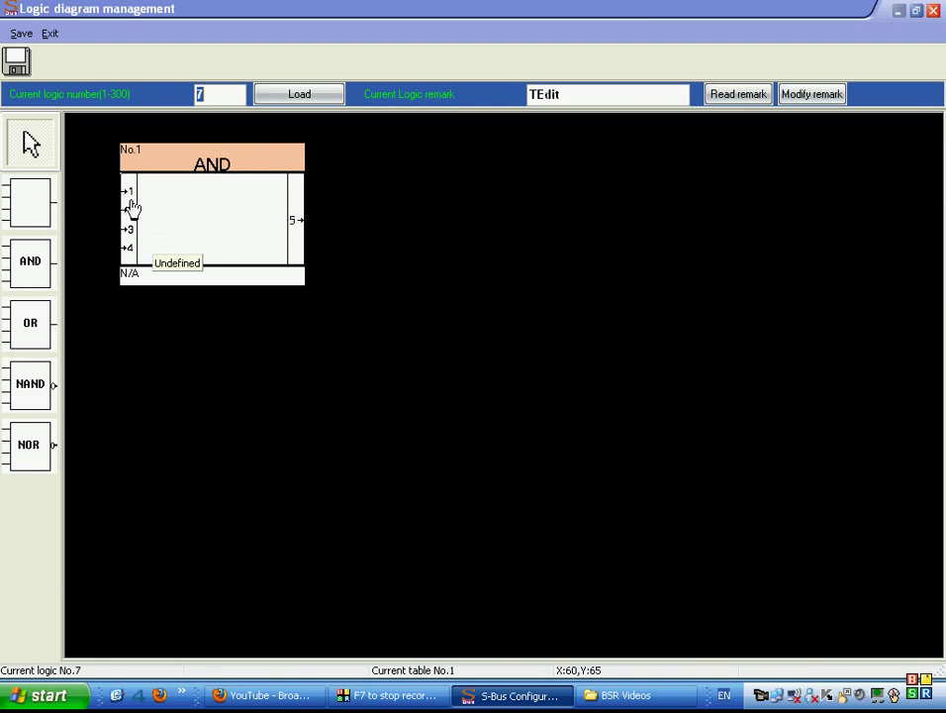
Open the AND table's pin configuration and select input pin 1.
right_click(171, 229)
left_click(245, 268)
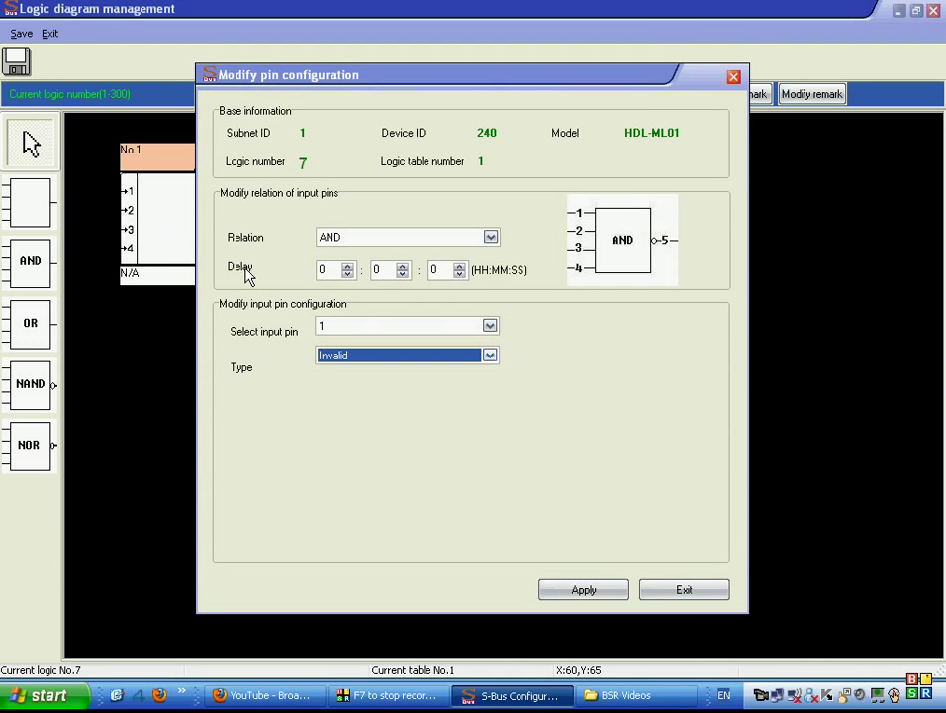
left_click(490, 326)
left_click(459, 344)
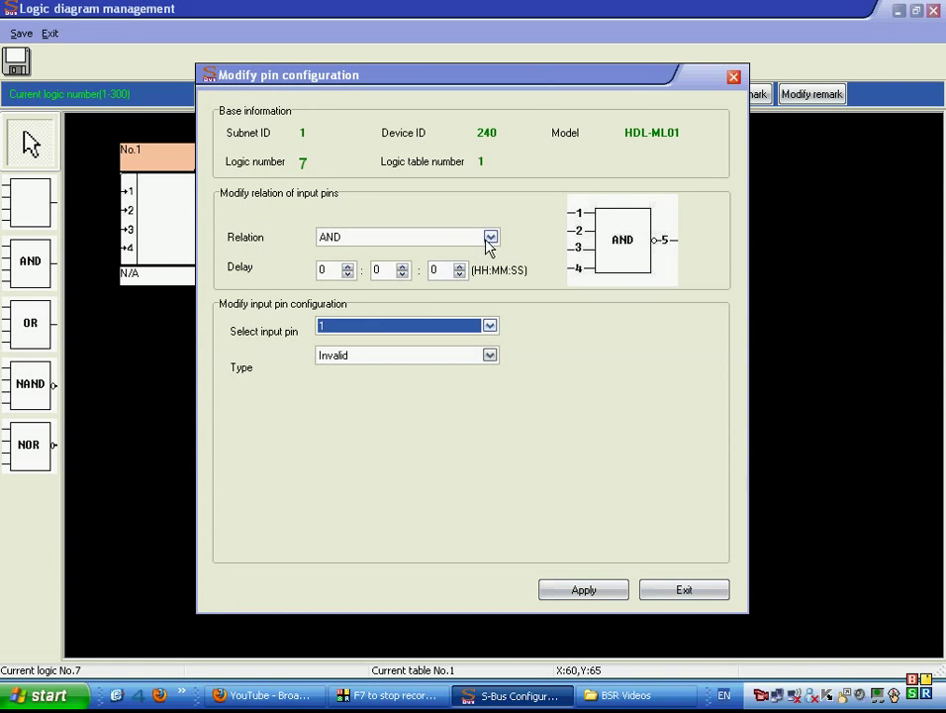
Set input pin 1's type to Year Type and choose the Designate Year condition.
left_click(490, 356)
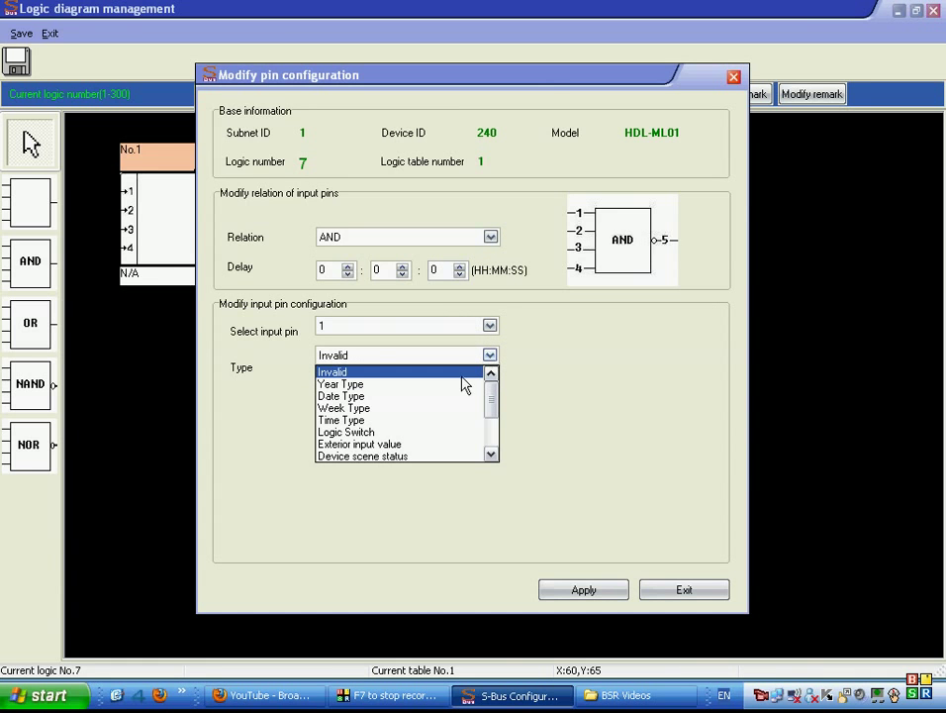
key("Down")
key("Down")
key("Down")
key("Down")
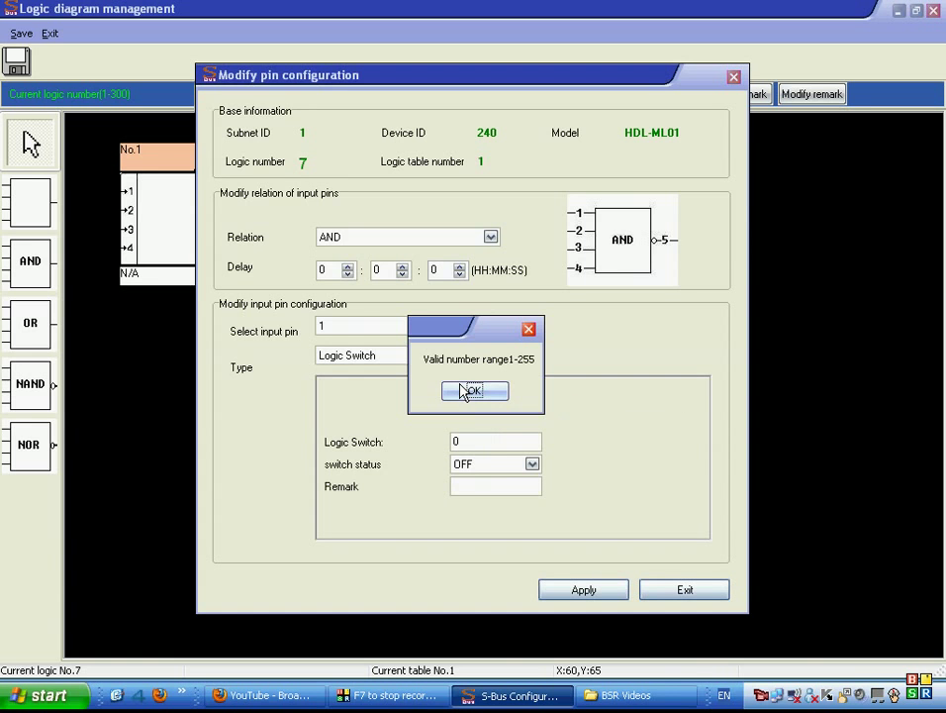
left_click(466, 391)
left_click(489, 355)
scroll(492, 394, "up", 2)
left_click(456, 385)
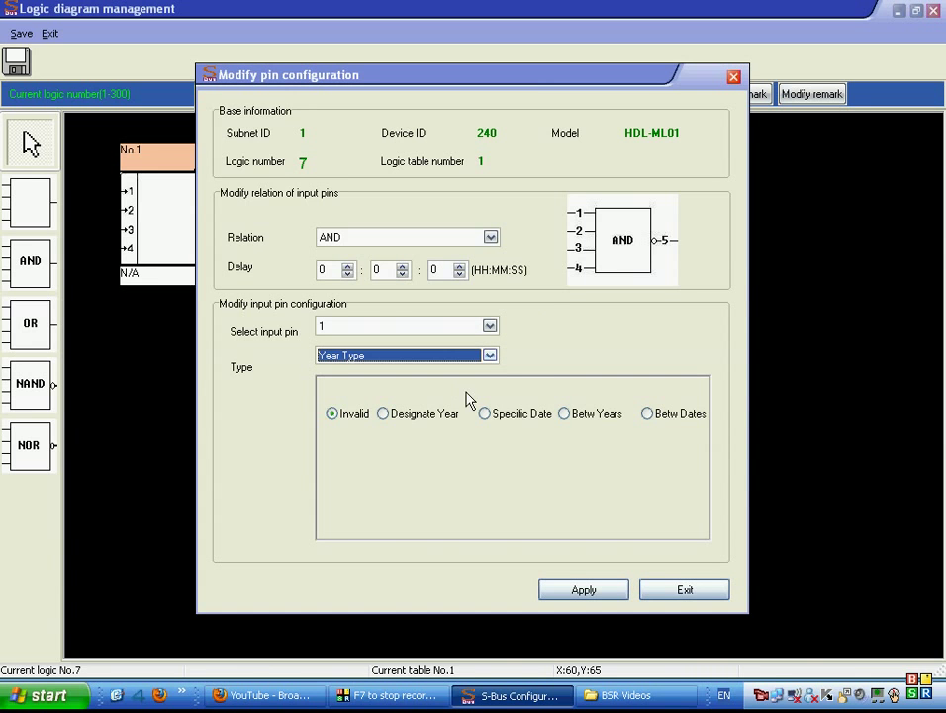
left_click(428, 422)
left_click(477, 435)
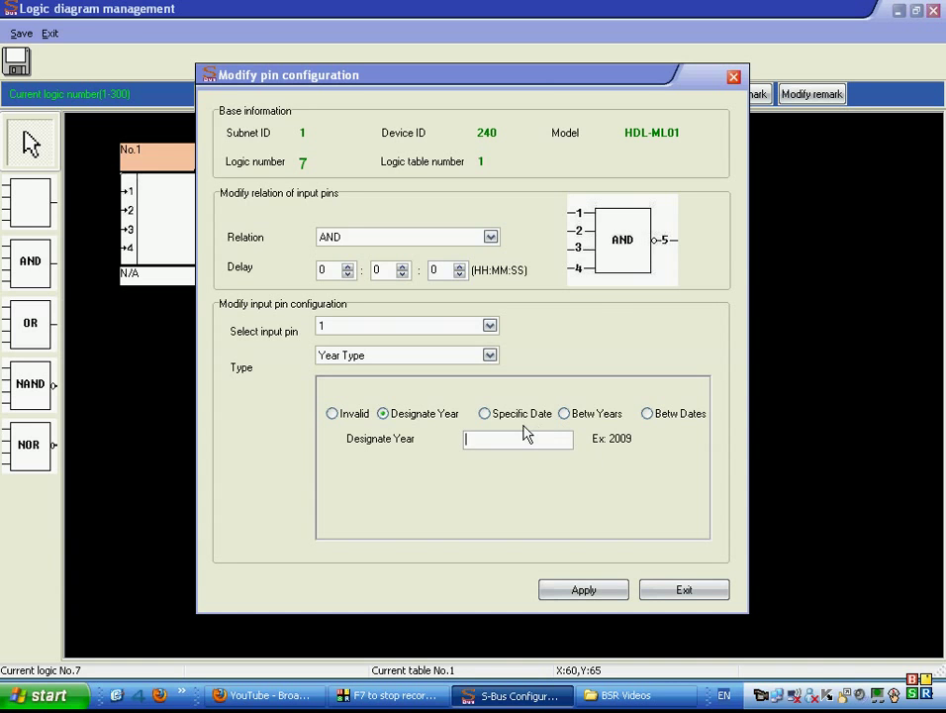
Switch the year condition to Specific Date and view its date calendar.
left_click(521, 415)
left_click(518, 406)
left_click(510, 416)
left_click(563, 441)
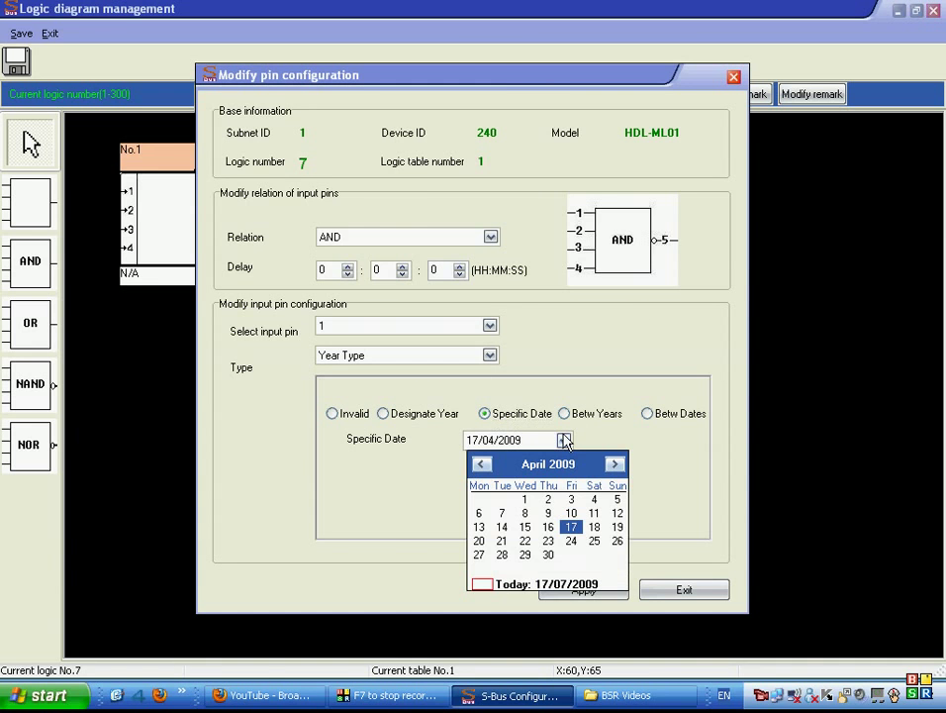
left_click(562, 442)
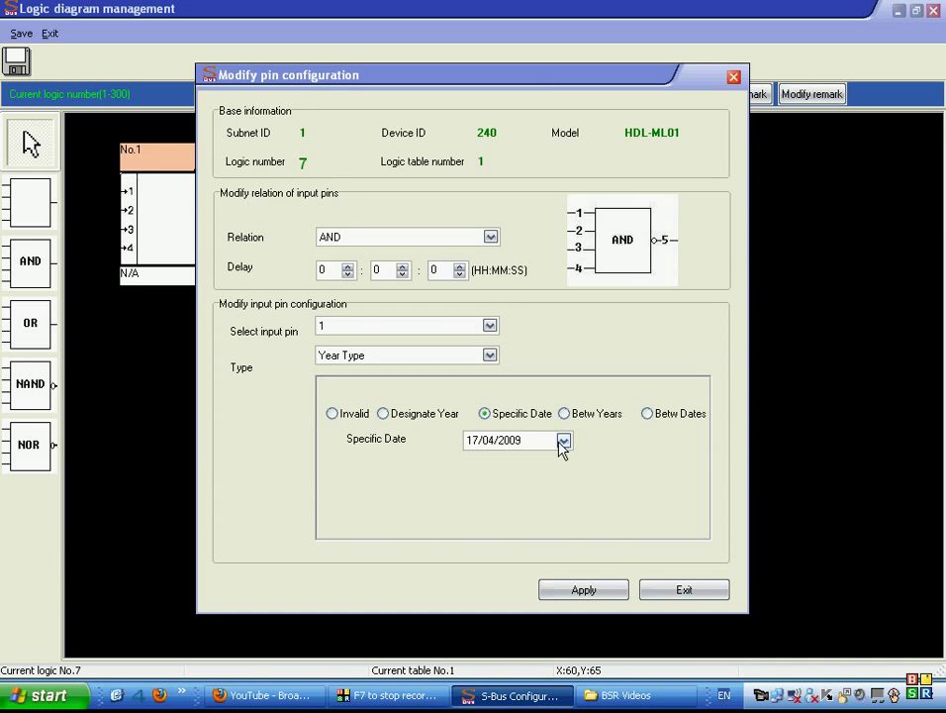
Try the Betw Years condition for pin 1 with its start and end year fields.
left_click(580, 420)
left_click(556, 456)
left_click(545, 495)
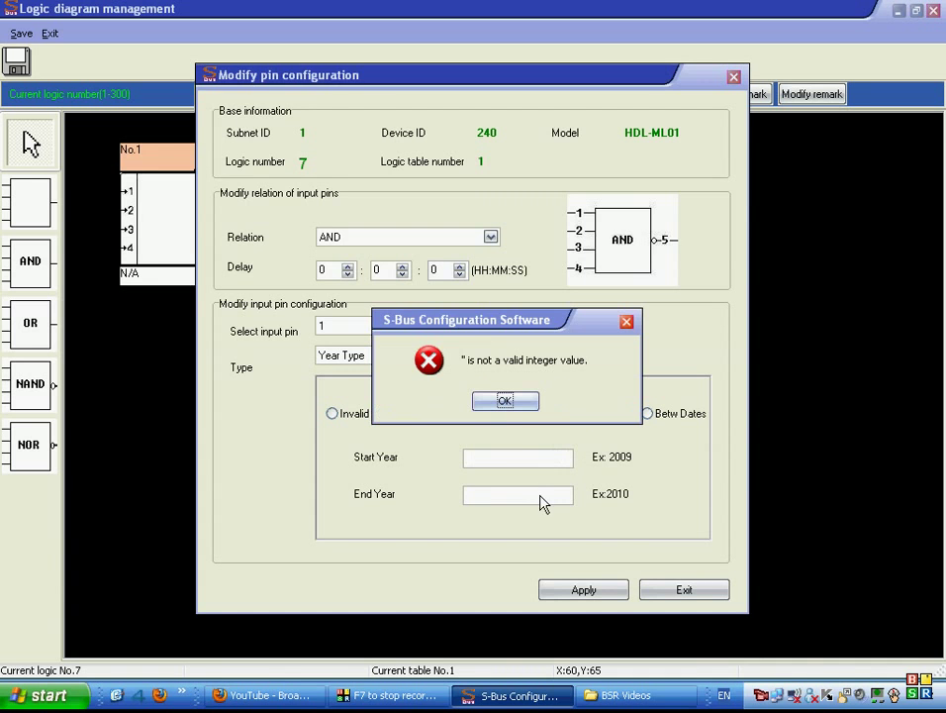
left_click(520, 408)
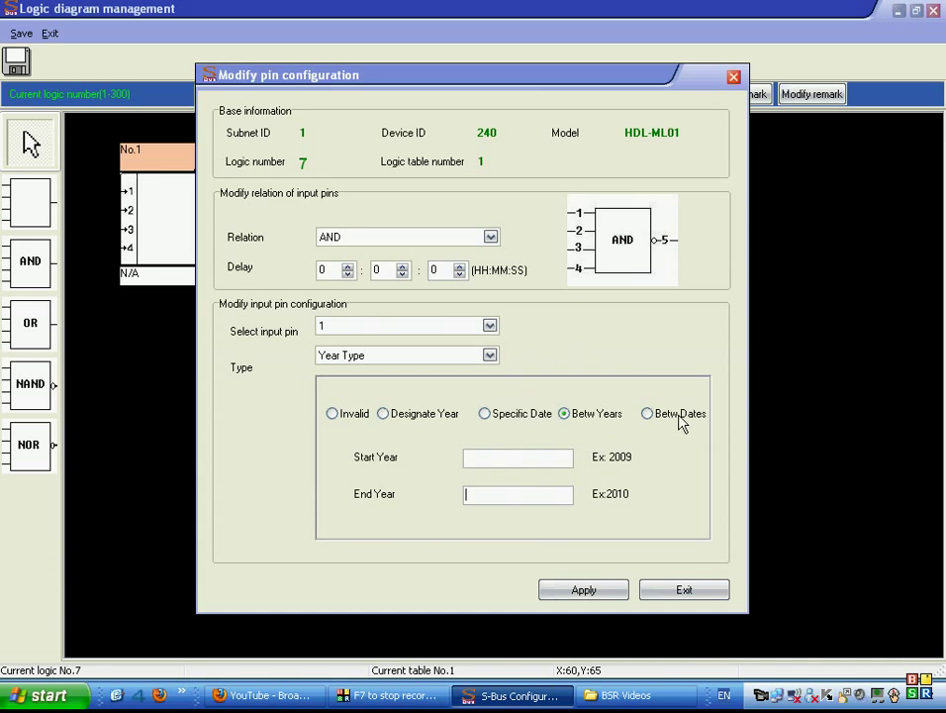
Switch the year condition to Betw Dates and view the start and end date calendars.
left_click(676, 422)
left_click(532, 406)
left_click(659, 417)
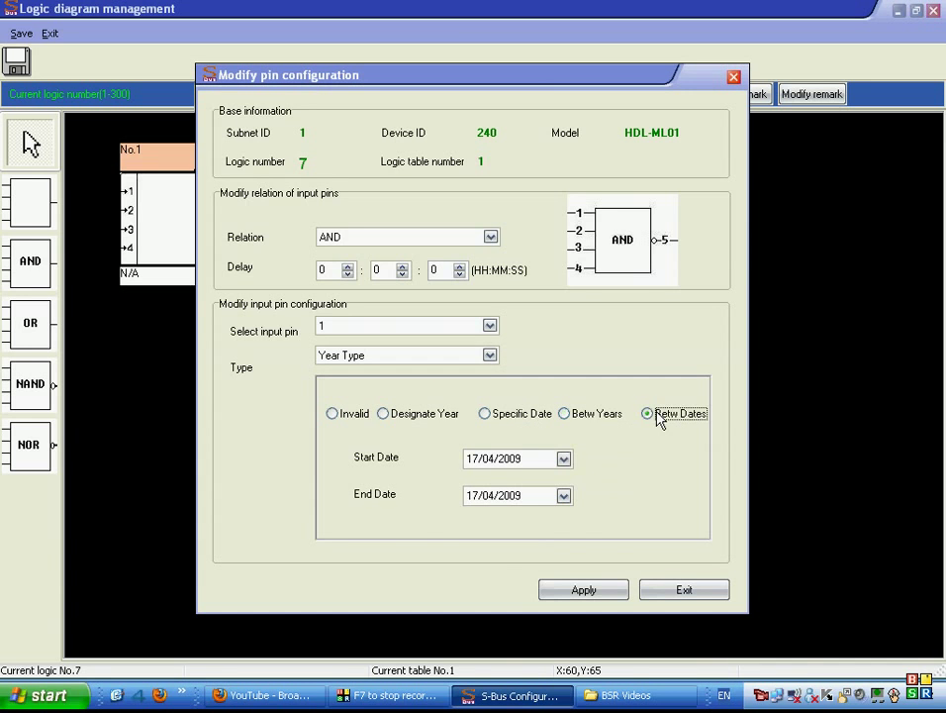
left_click(563, 460)
left_click(563, 460)
left_click(563, 495)
left_click(563, 494)
Set pin 1 to Date Type with the At Date Point condition at month 4, day 25.
left_click(491, 356)
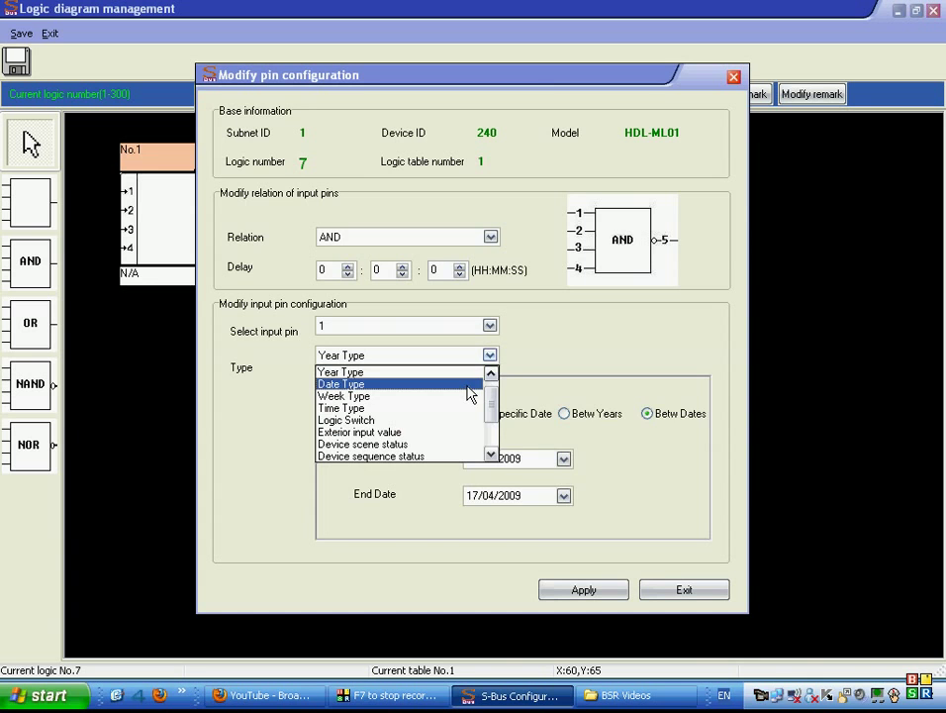
left_click(468, 386)
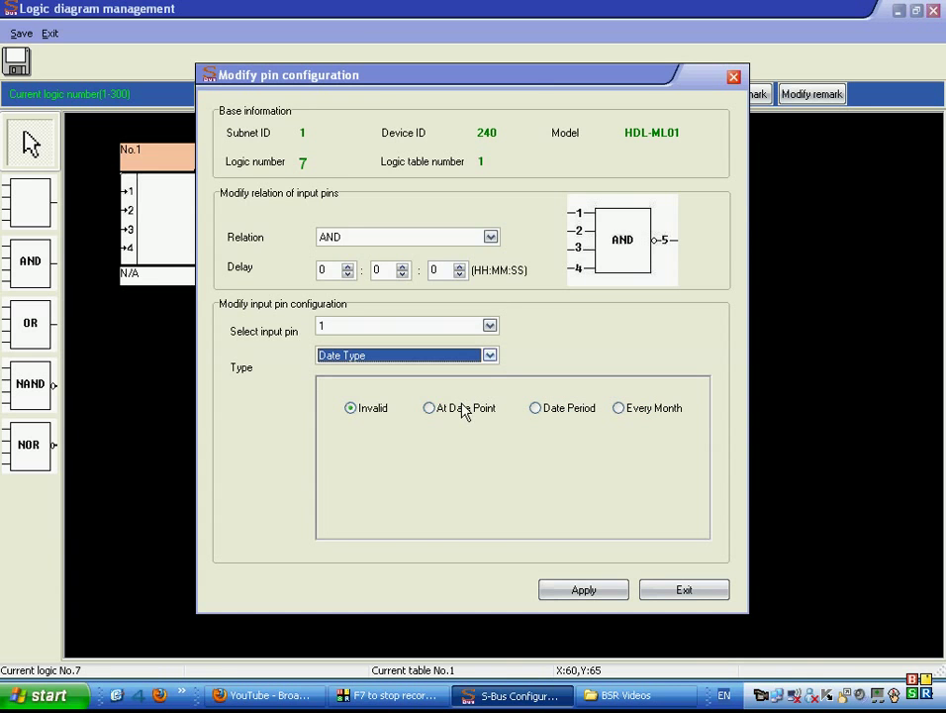
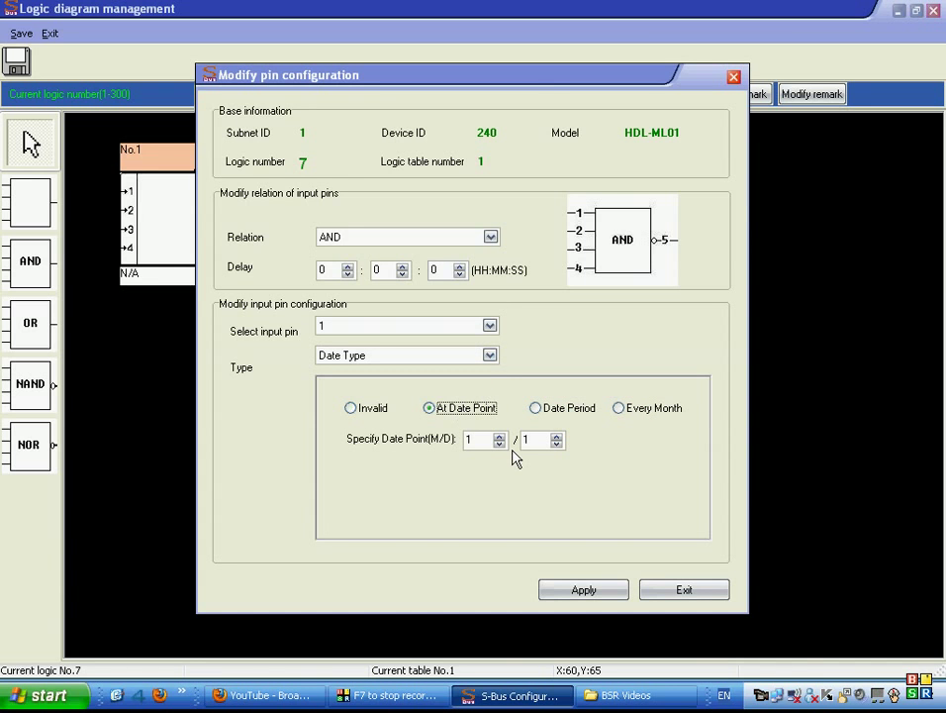
double_click(482, 440)
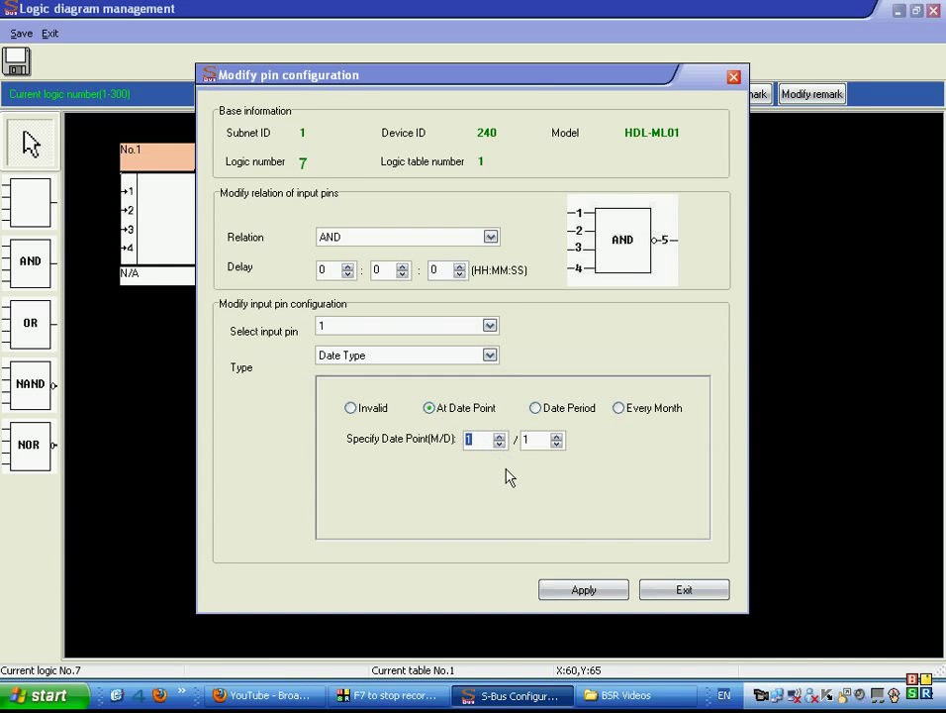
type("6")
double_click(537, 442)
double_click(481, 438)
type("4")
double_click(527, 439)
type("25")
Switch the date condition to Date Period and select its start and end month fields.
left_click(580, 414)
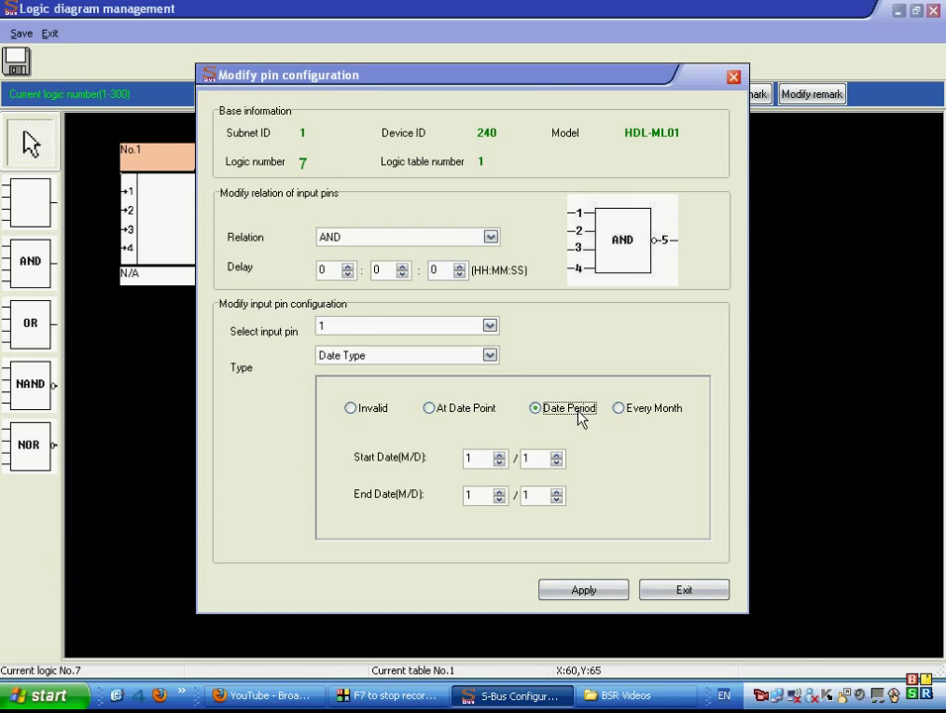
left_click(481, 457)
left_click(479, 495)
double_click(477, 500)
Switch the date condition to Every Month and set the end day to 30.
left_click(619, 409)
left_click(539, 458)
double_click(534, 499)
type("30")
Set pin 1 to Week Type with the Specific Weekday condition and list the available weekdays.
left_click(490, 356)
left_click(469, 384)
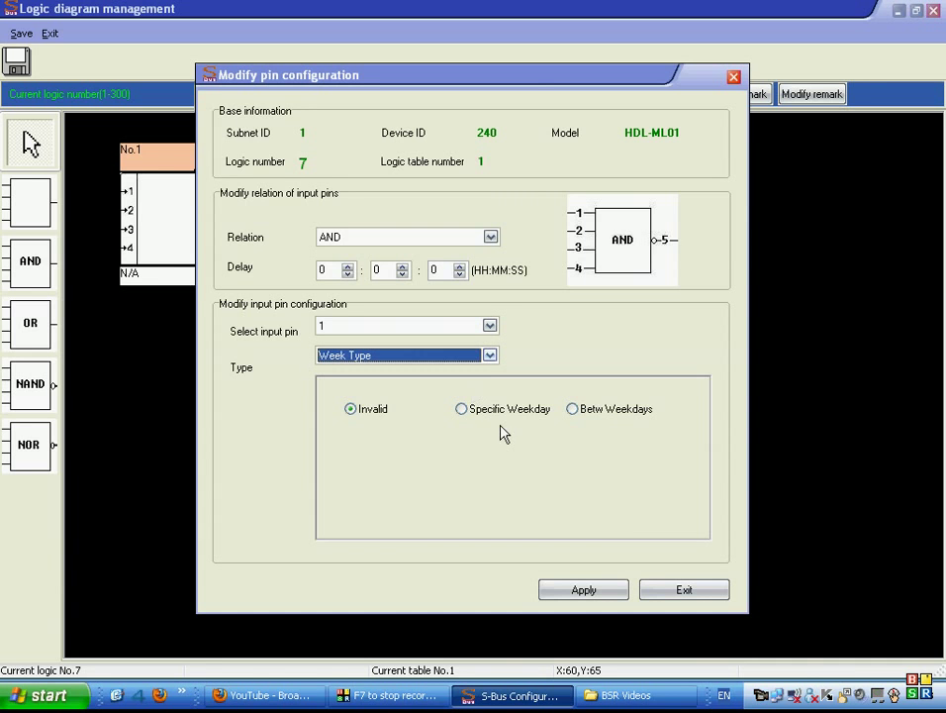
left_click(482, 416)
left_click(617, 441)
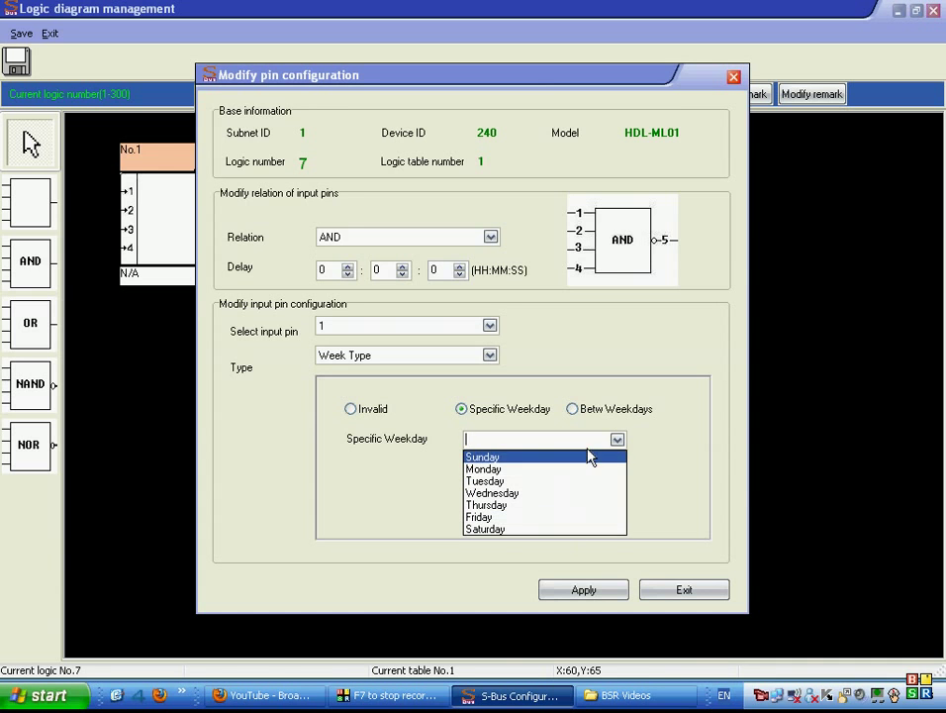
Switch the week condition to Betw Weekdays, starting Monday and ending Saturday.
left_click(610, 410)
left_click(618, 459)
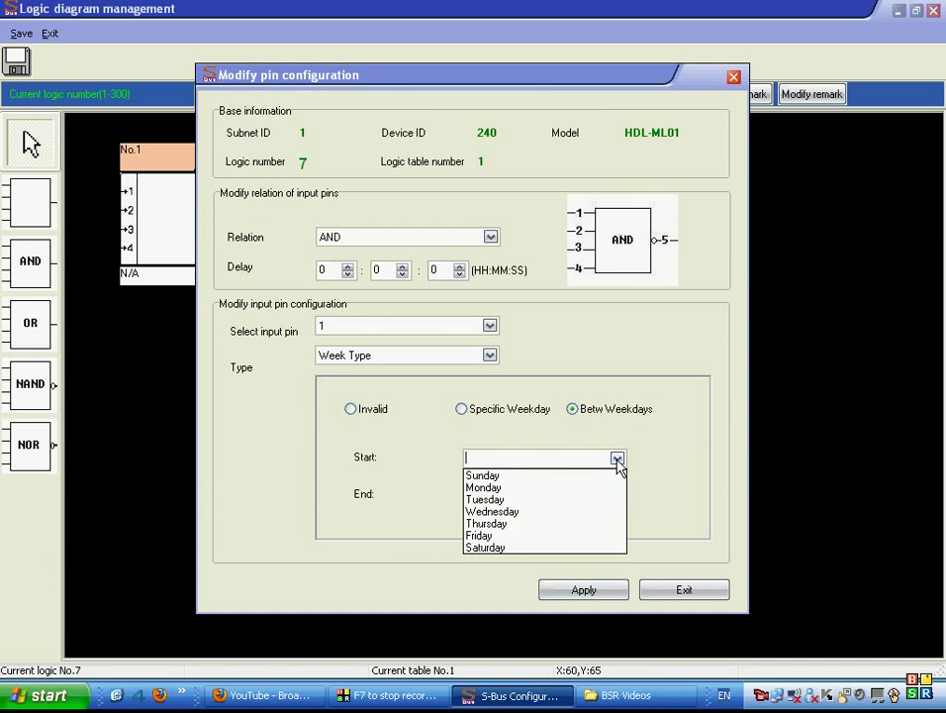
left_click(603, 488)
left_click(617, 494)
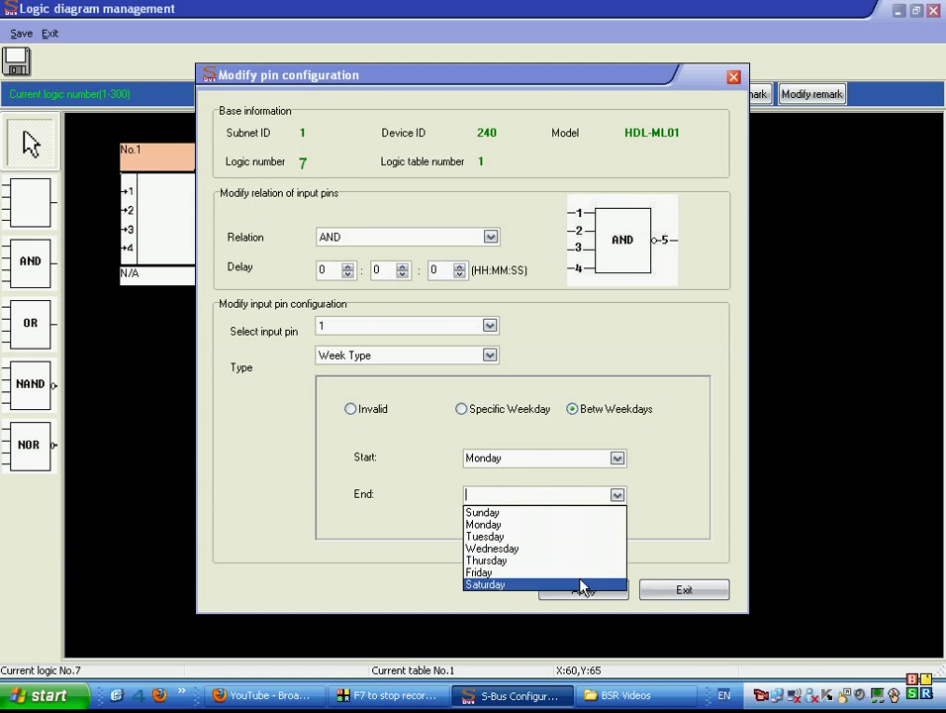
left_click(583, 585)
Change the weekday range to start on Friday and end on Tuesday.
left_click(616, 457)
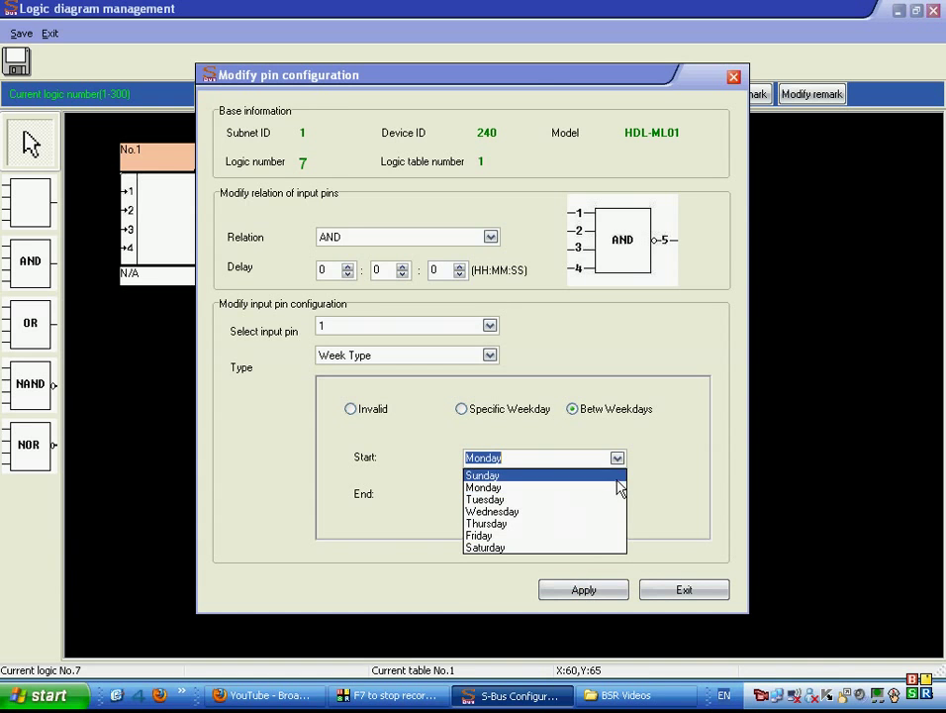
left_click(592, 540)
left_click(617, 495)
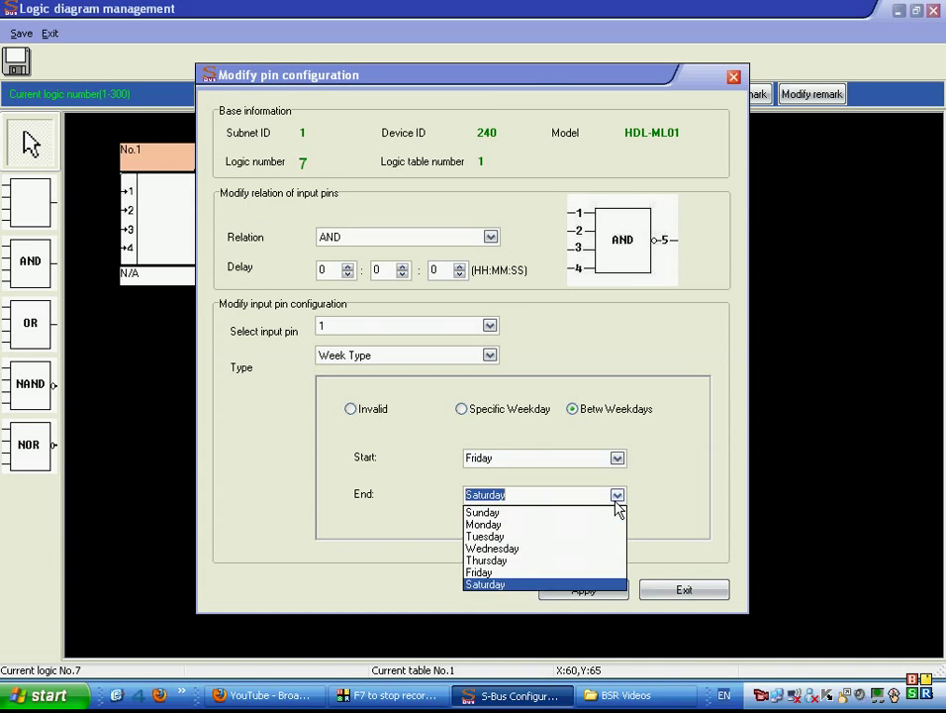
left_click(600, 537)
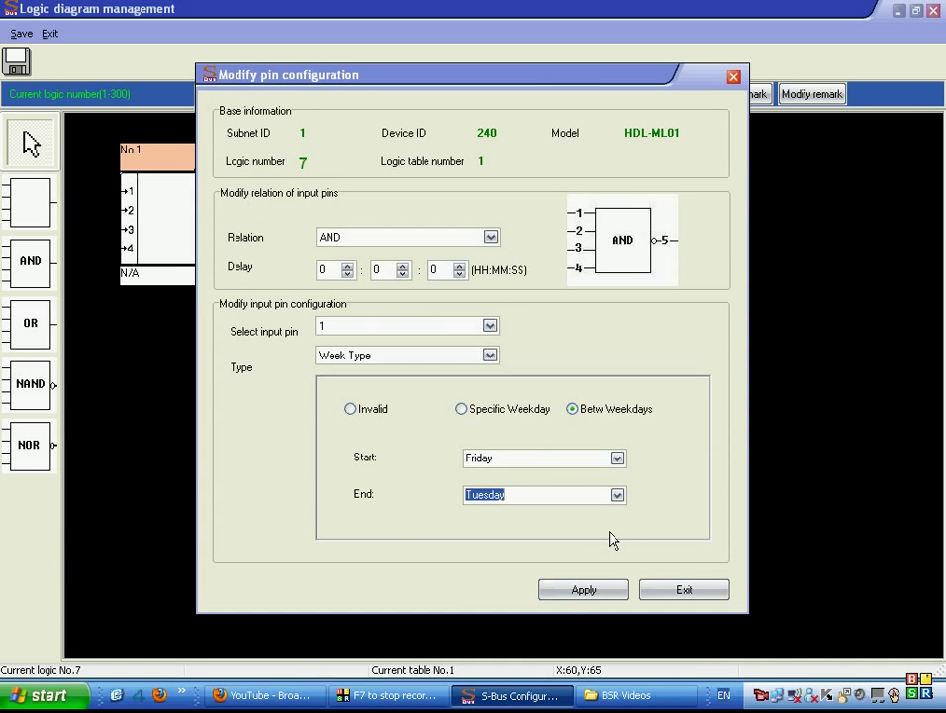
Set pin 1 to Time Type with a Specific Time condition in Time mode and the hour at 8.
left_click(489, 356)
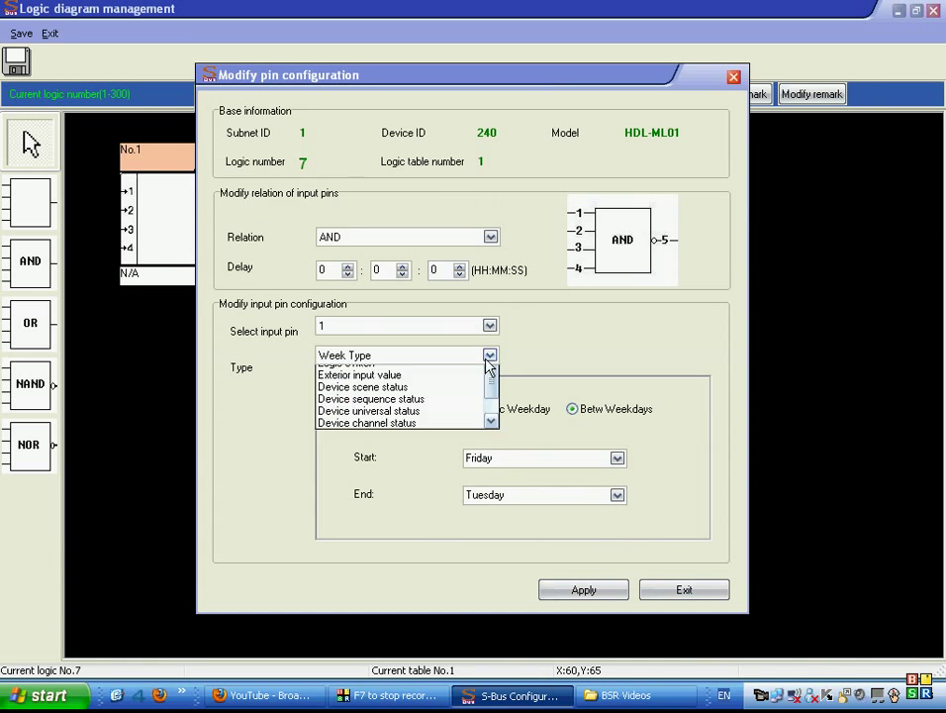
left_click(483, 382)
left_click(498, 410)
left_click(556, 439)
left_click(541, 456)
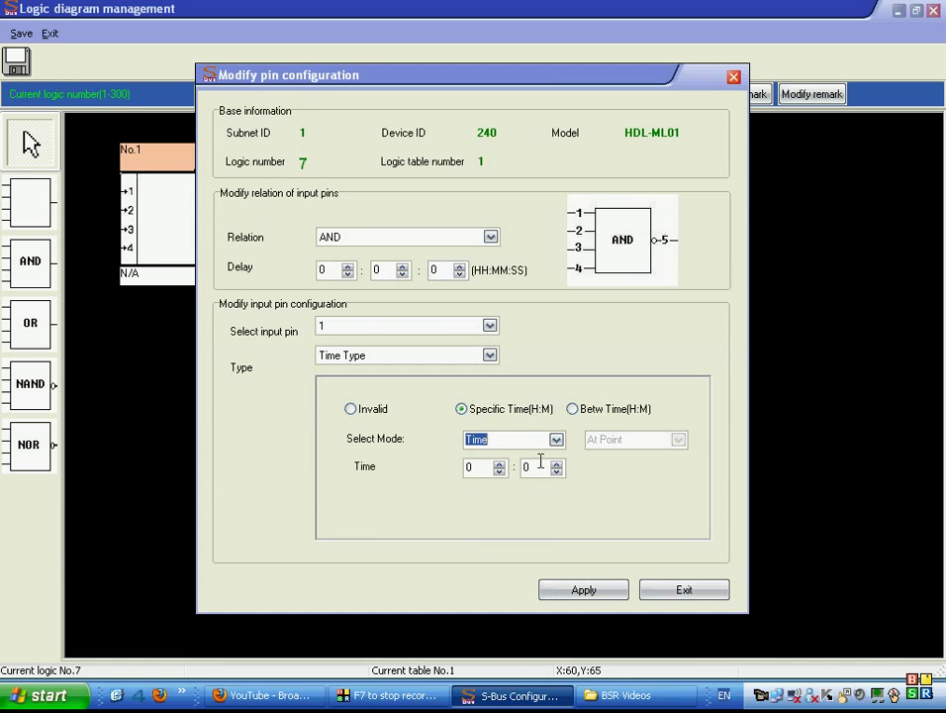
left_click(467, 467)
type("8")
Change the Specific Time mode to Sunrise with the Before option.
left_click(556, 440)
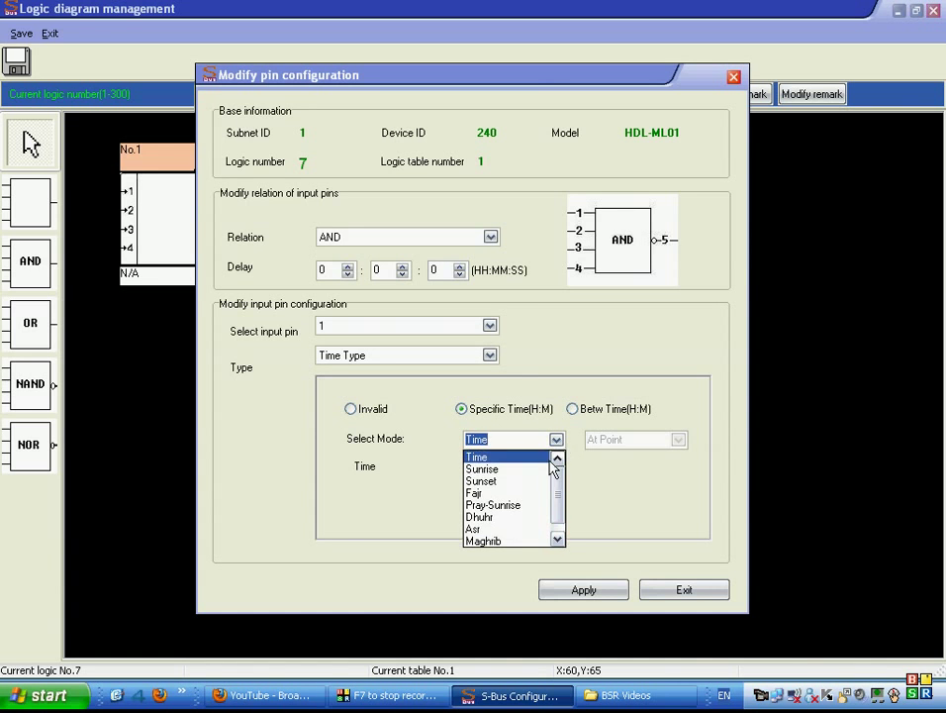
left_click(545, 469)
left_click(678, 440)
left_click(601, 468)
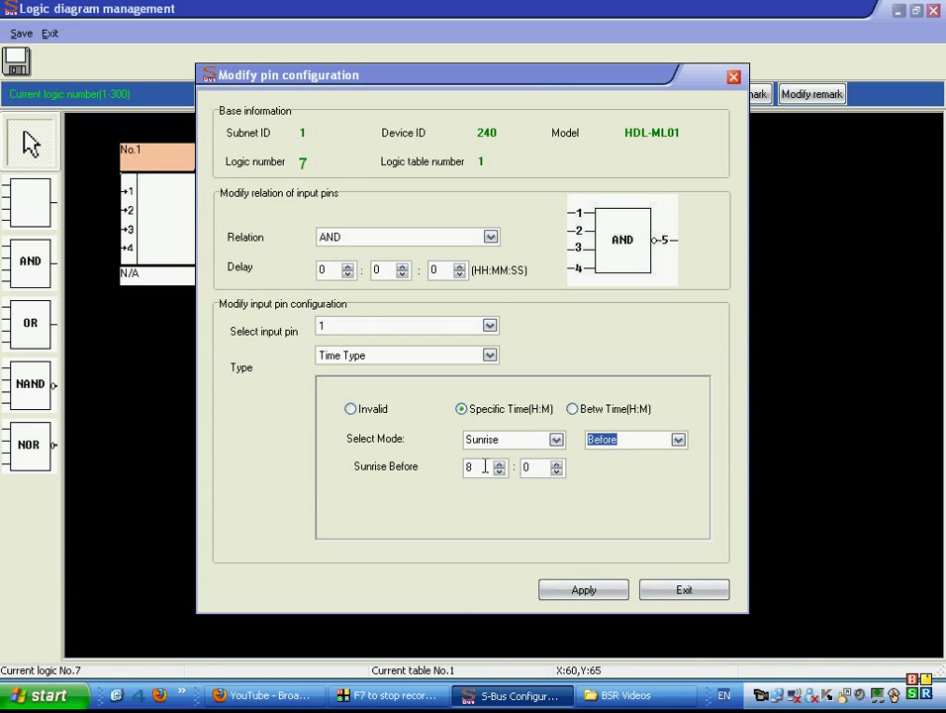
Change the sunrise offset option to After and select its hour and minute fields.
left_click(678, 440)
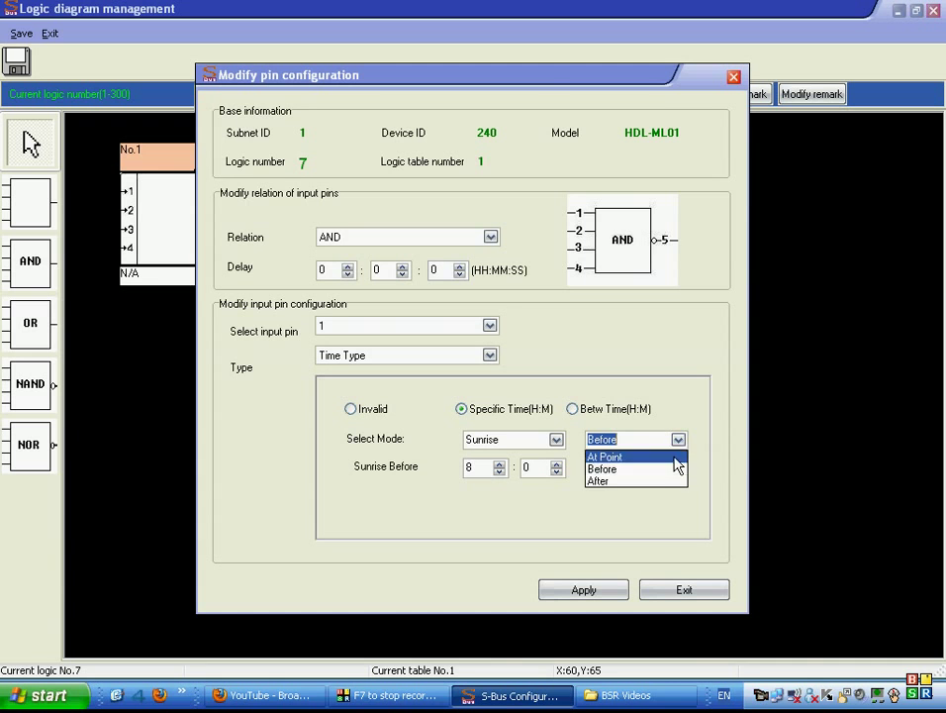
left_click(662, 480)
left_click(475, 467)
double_click(527, 467)
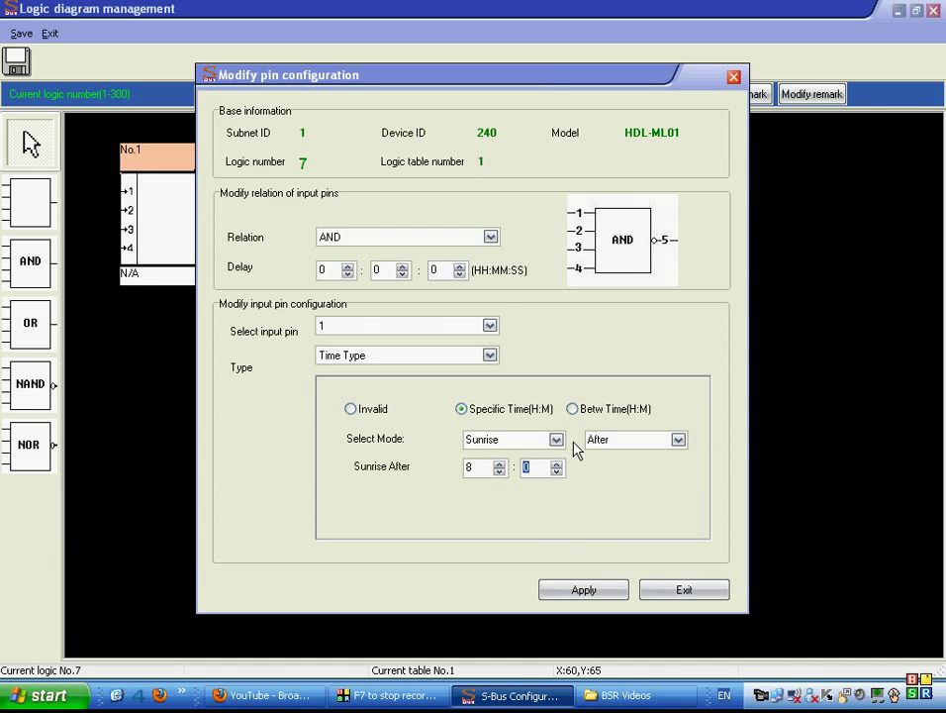
Change the Specific Time mode to Fajr and view the other prayer time modes.
left_click(555, 441)
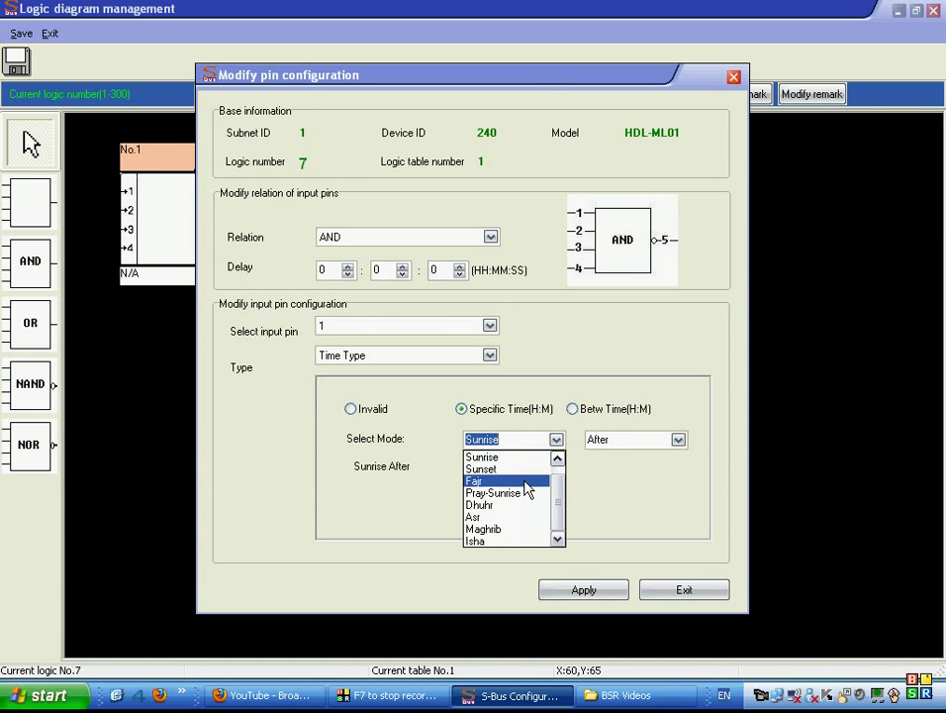
left_click(526, 485)
left_click(556, 443)
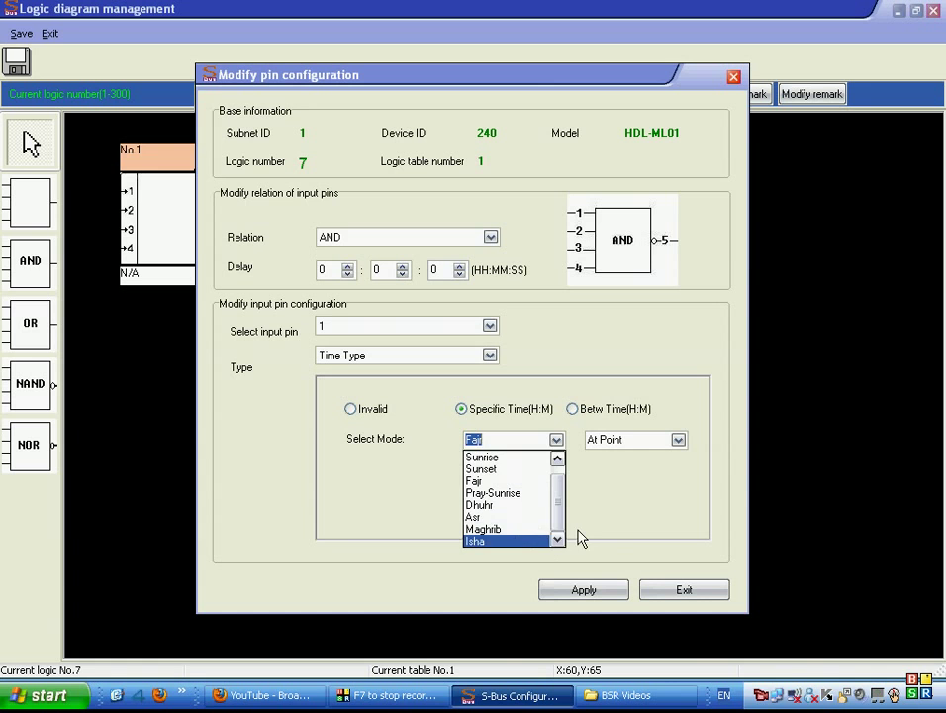
Switch the time condition to Betw Time and set the end hour to 10.
left_click(604, 409)
left_click(597, 409)
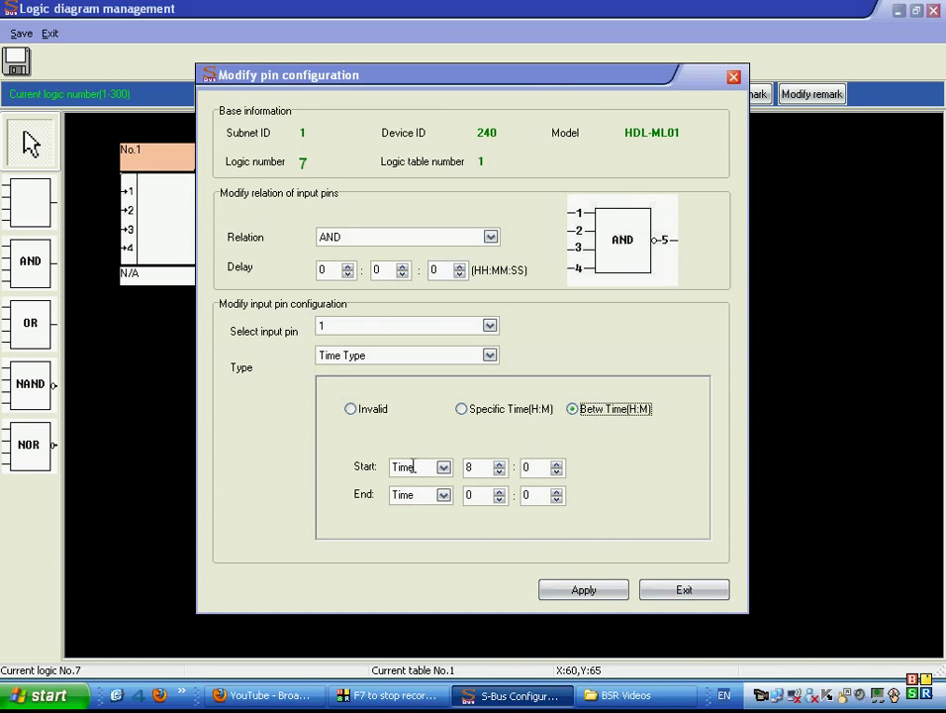
left_click(482, 492)
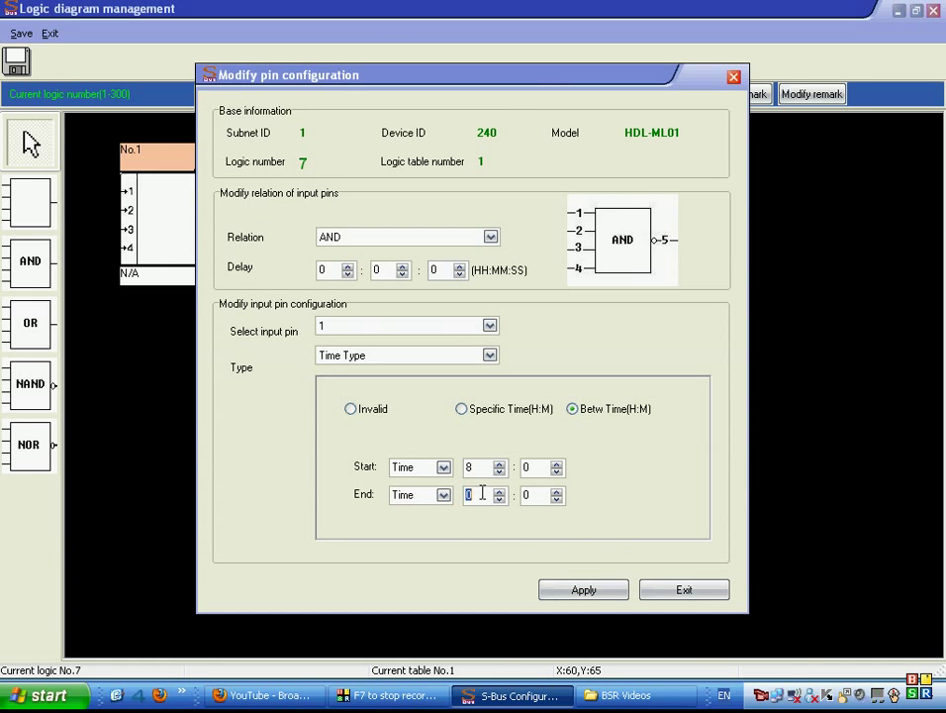
type("10")
Change the Betw Time start from a fixed time to Sunrise and switch the end to a sun-based option.
left_click(442, 475)
left_click(442, 475)
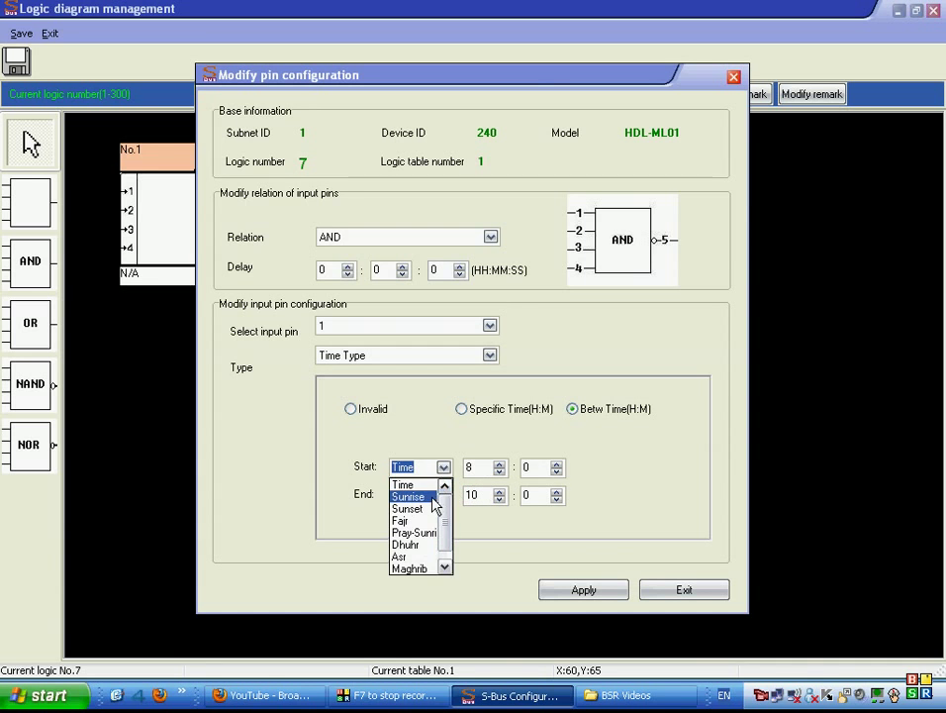
left_click(428, 500)
left_click(446, 496)
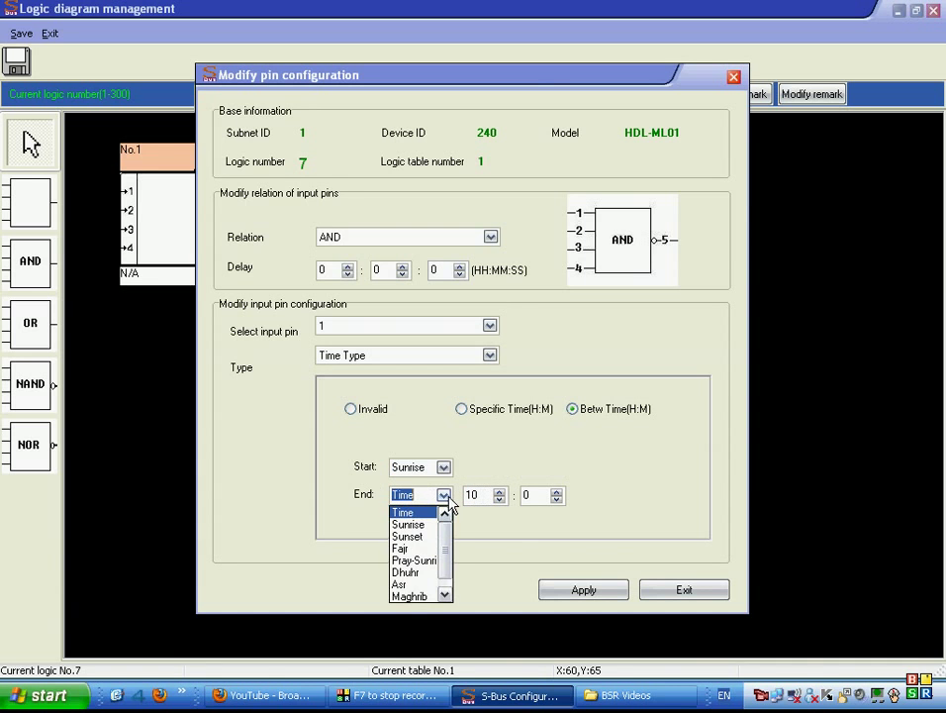
left_click(432, 530)
Set the Betw Time range to start at Maghrib and end at Isha.
left_click(444, 466)
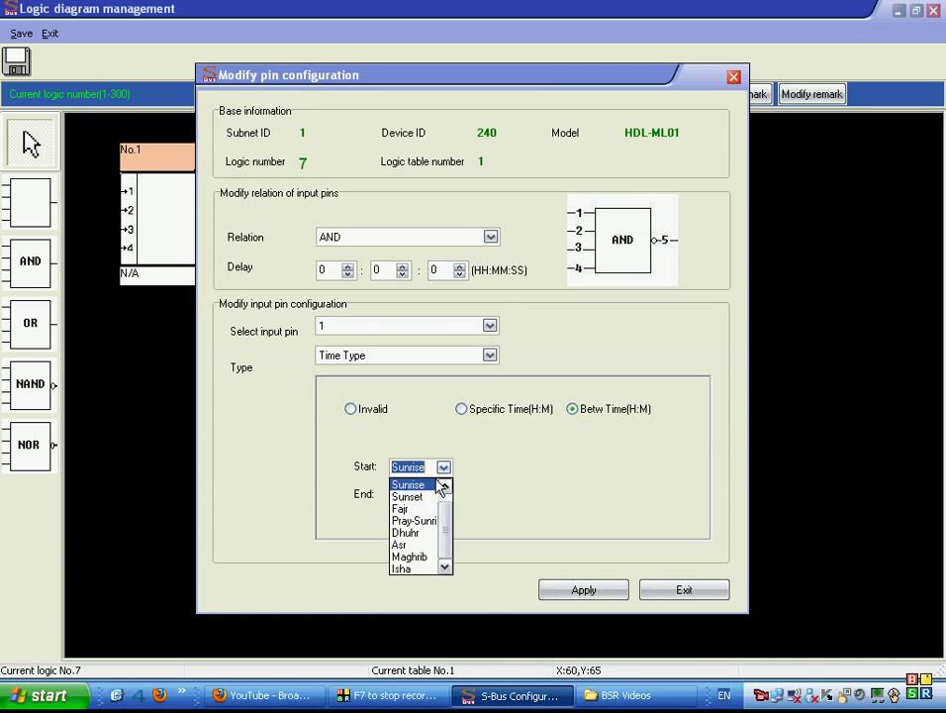
left_click(423, 557)
left_click(444, 495)
left_click(412, 596)
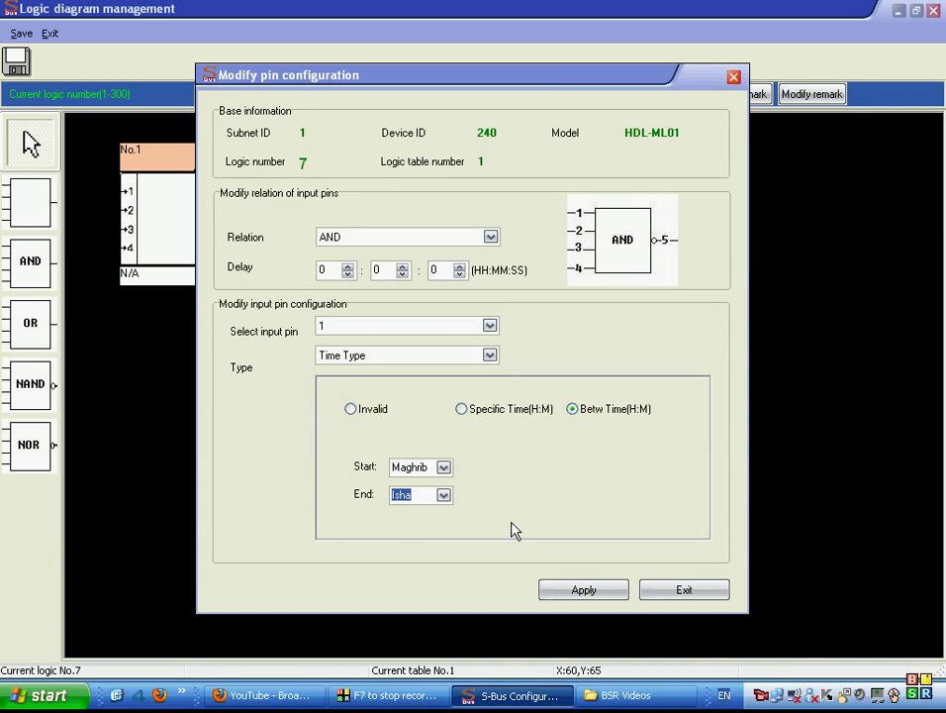
Change input pin 1's type to Logic Switch and enter the remark "smart FLG" for switch 1.
left_click(488, 355)
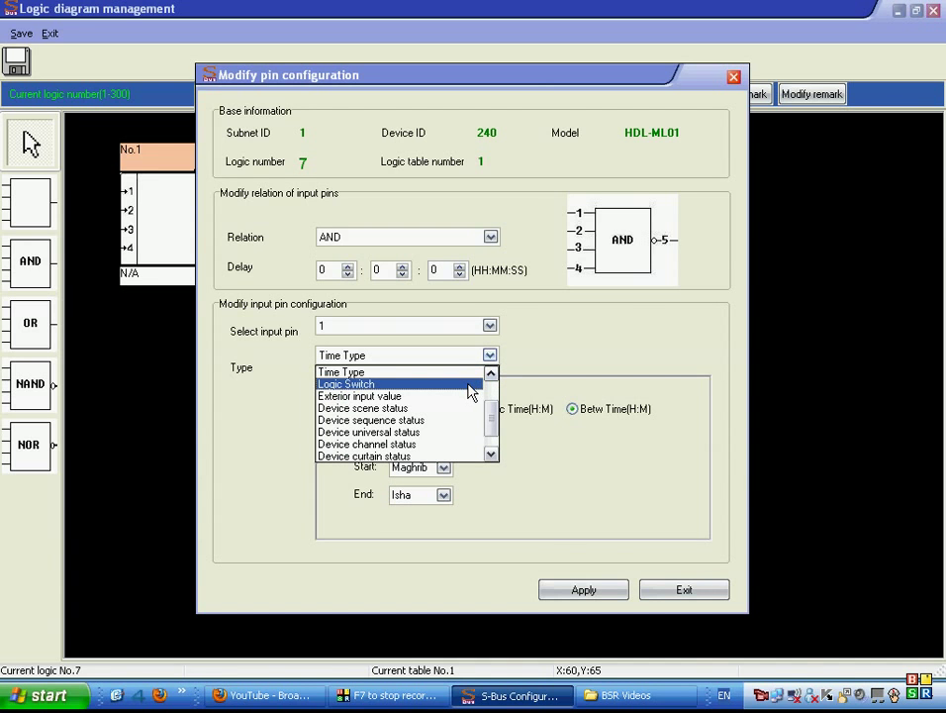
left_click(471, 393)
left_click(476, 391)
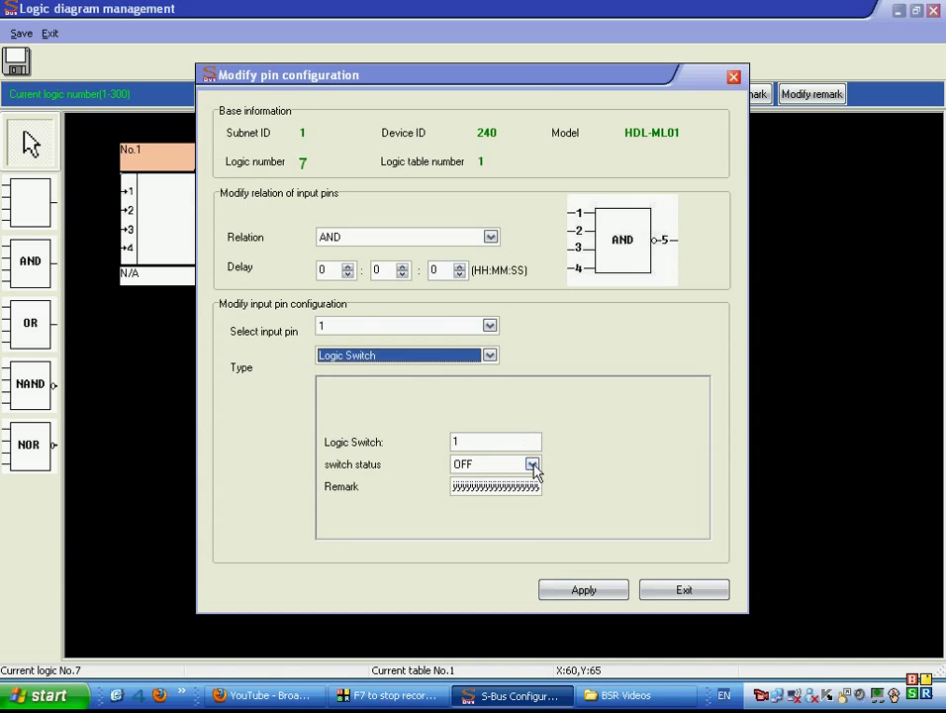
double_click(535, 483)
type("ma")
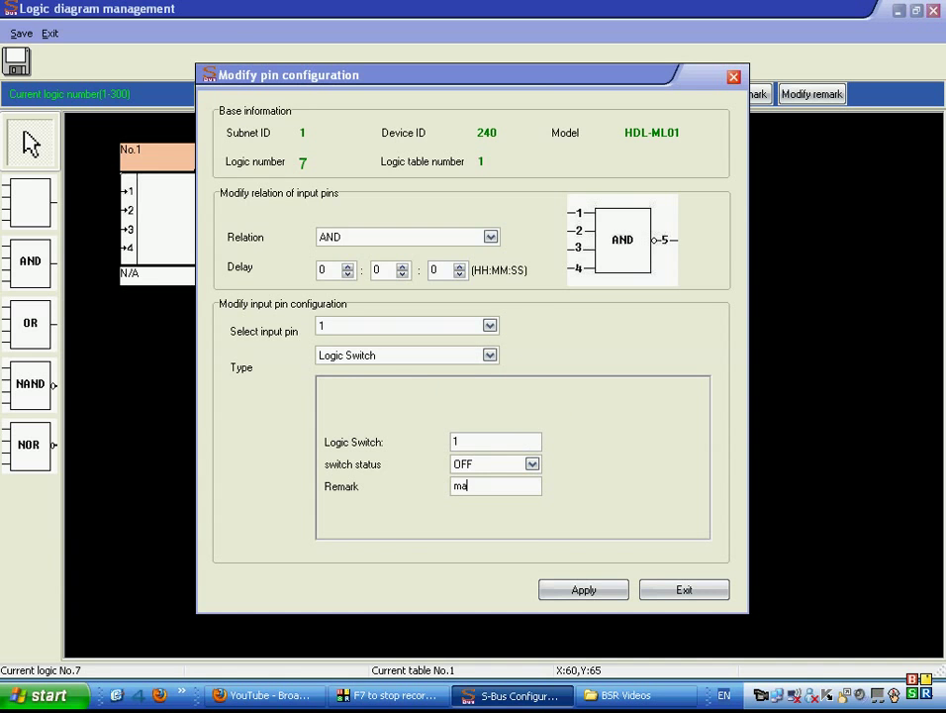
type("rt FL")
left_click(454, 486)
type("s")
Set the logic switch status to ON and apply the pin configuration.
left_click(531, 465)
left_click(515, 496)
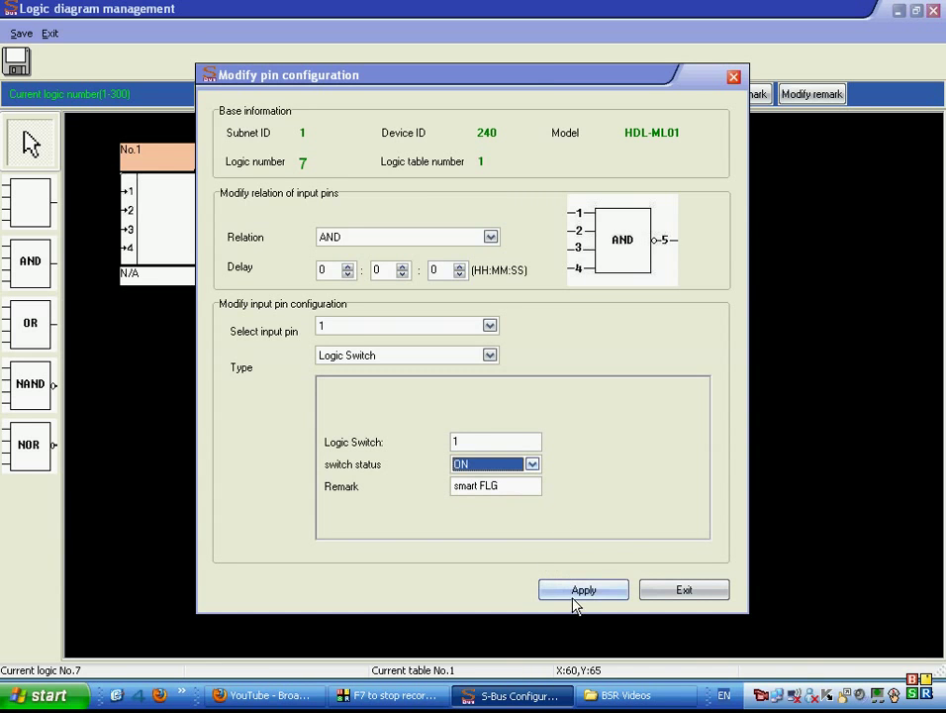
left_click(579, 594)
left_click(482, 400)
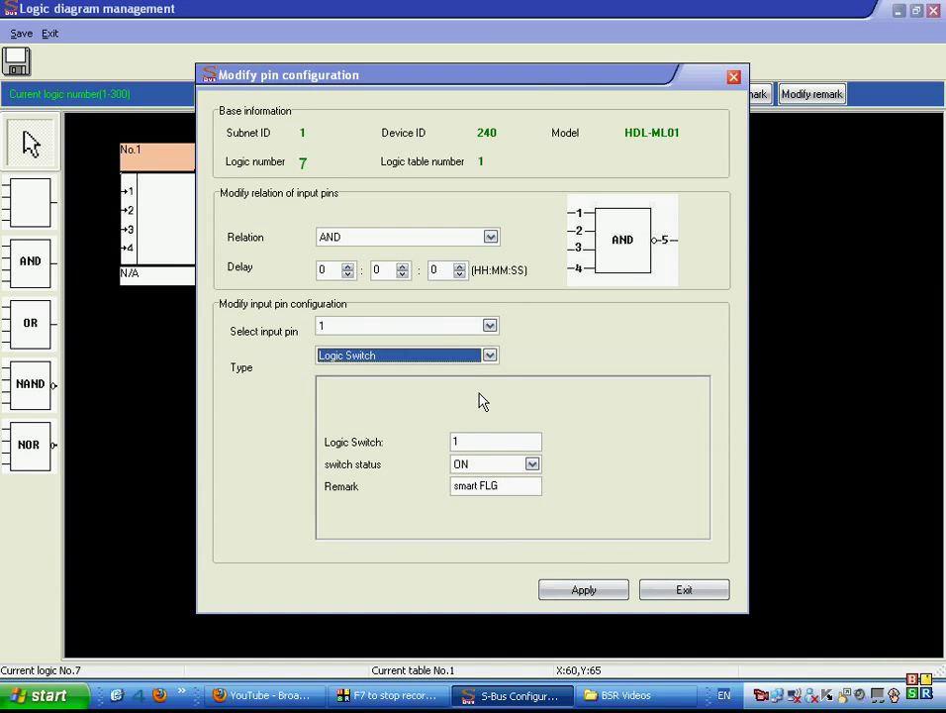
Change pin 1's type to Exterior input value with exterior subnet ID 1, exterior device ID 2 and control number 1.
left_click(490, 358)
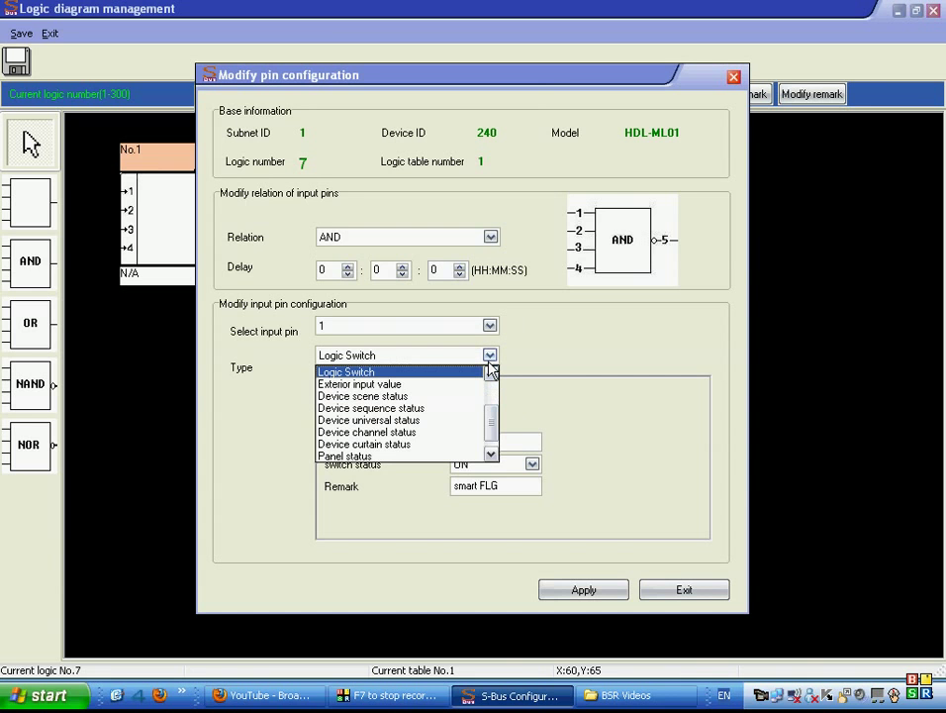
left_click(545, 363)
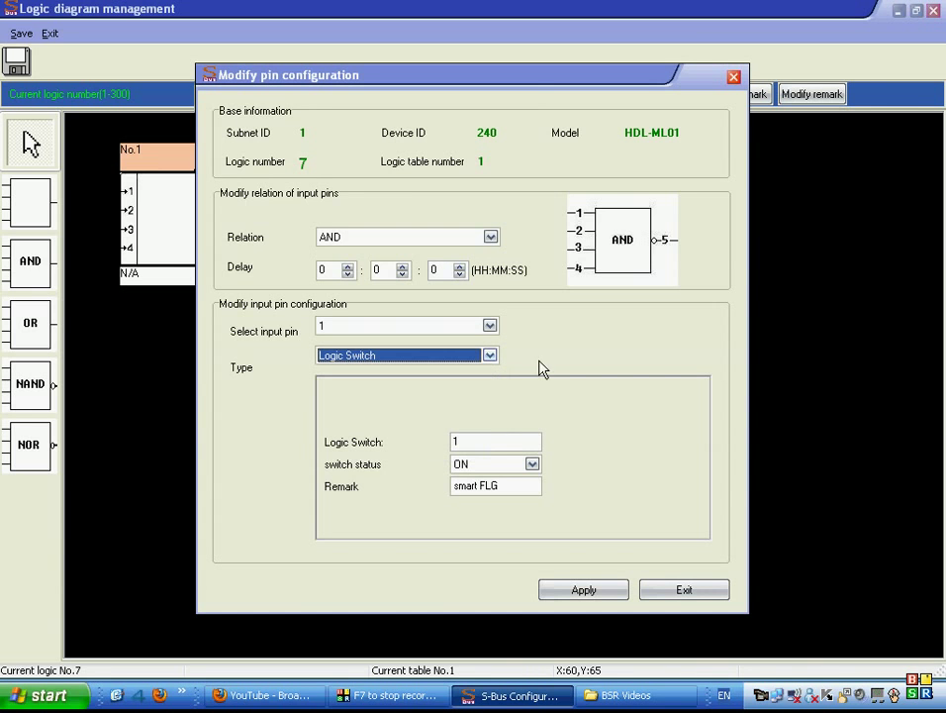
left_click(490, 355)
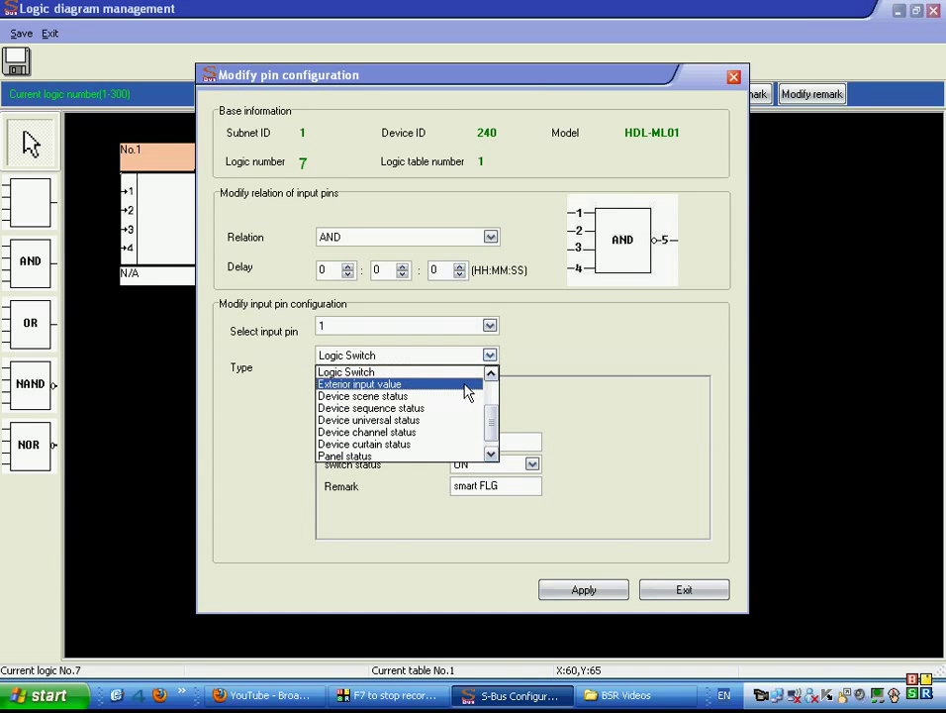
left_click(468, 390)
left_click(480, 396)
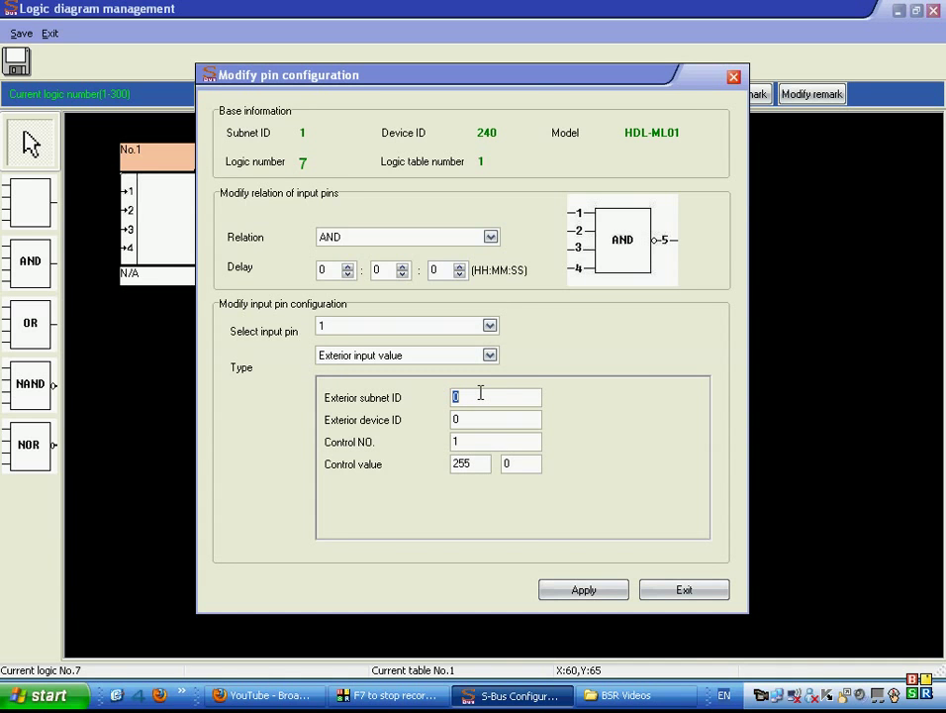
type("1")
key("Tab")
left_click(481, 442)
type("1")
Set the exterior input's two control values to 20 and 25.
double_click(482, 466)
type("20")
left_click(508, 464)
type("25")
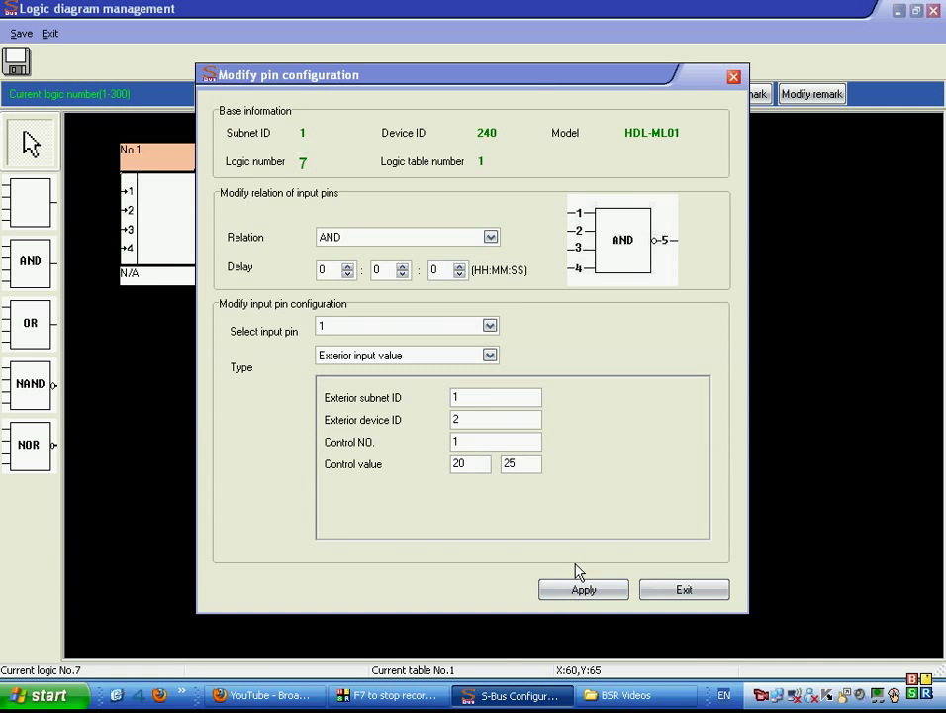
Change pin 1's type to Device scene status with exterior subnet ID 1 and exterior device ID 7.
left_click(490, 355)
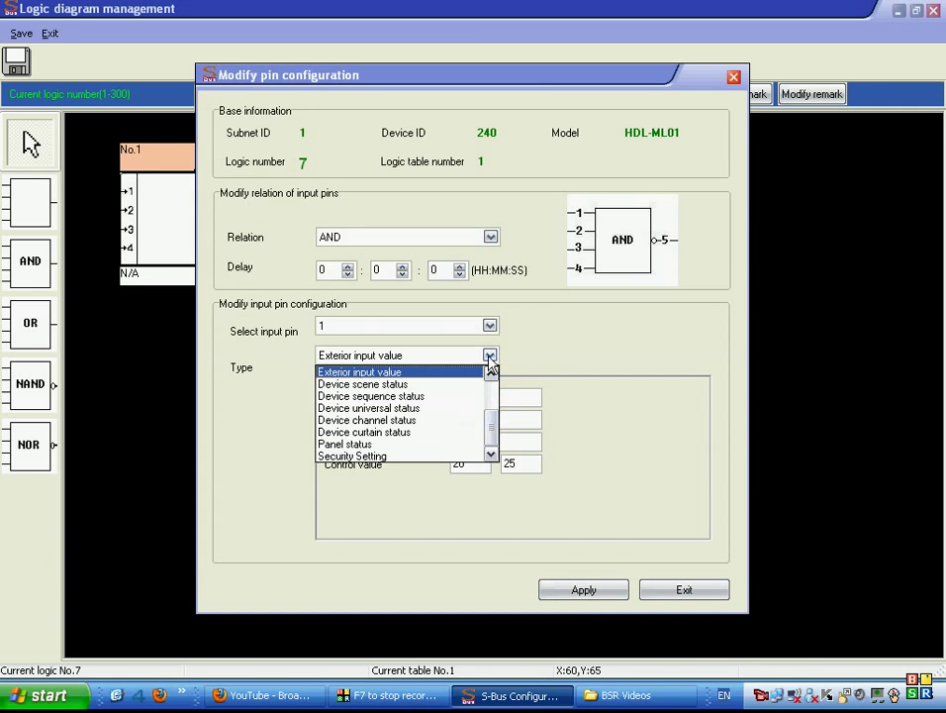
left_click(474, 384)
left_click(489, 394)
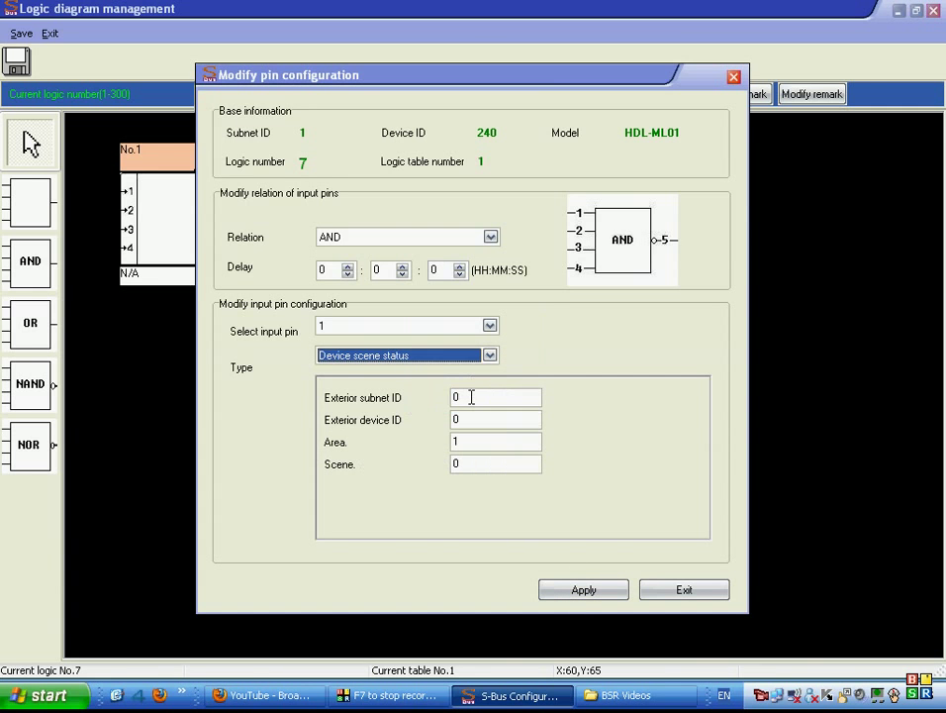
key("Tab")
type("1")
key("Tab")
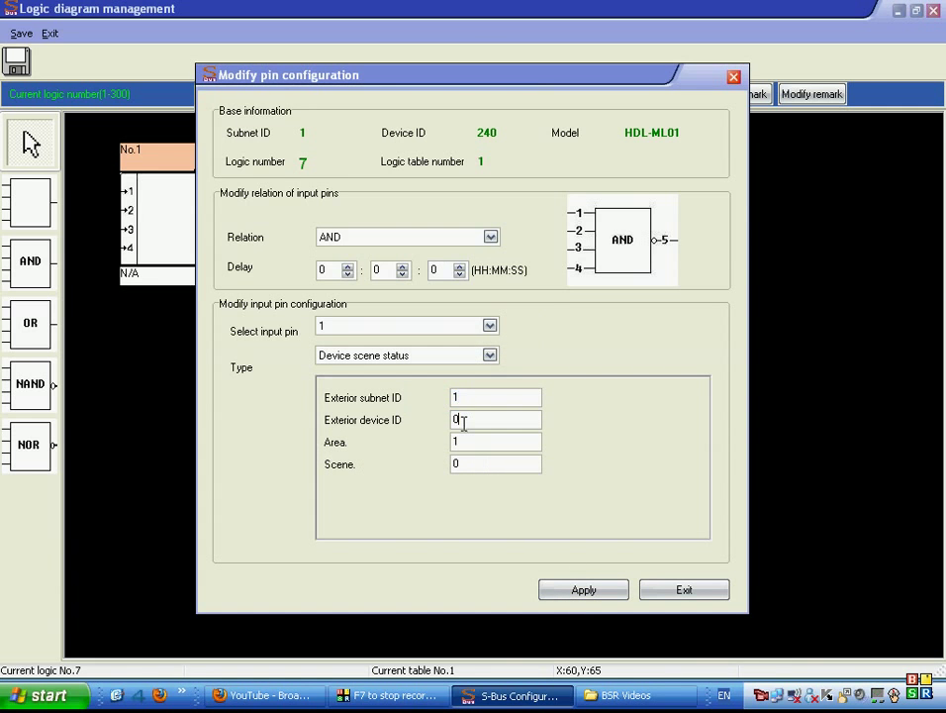
type("7")
Switch pin 1's type to Device sequence status and after that to Device universal status, showing the fields of each.
left_click(490, 357)
left_click(465, 396)
left_click(477, 392)
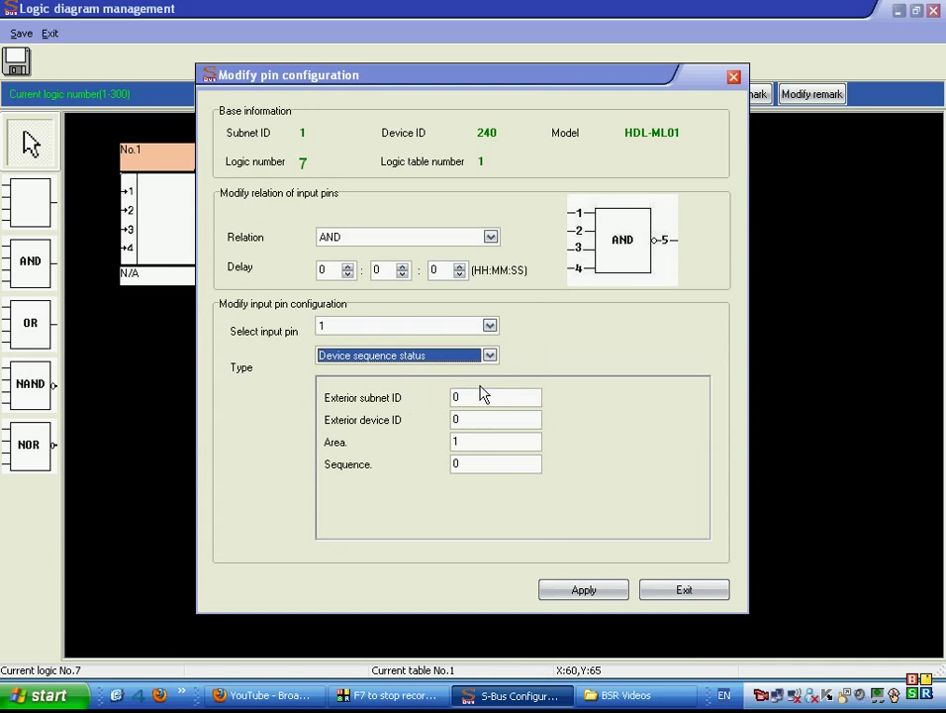
left_click(489, 356)
left_click(468, 410)
left_click(477, 396)
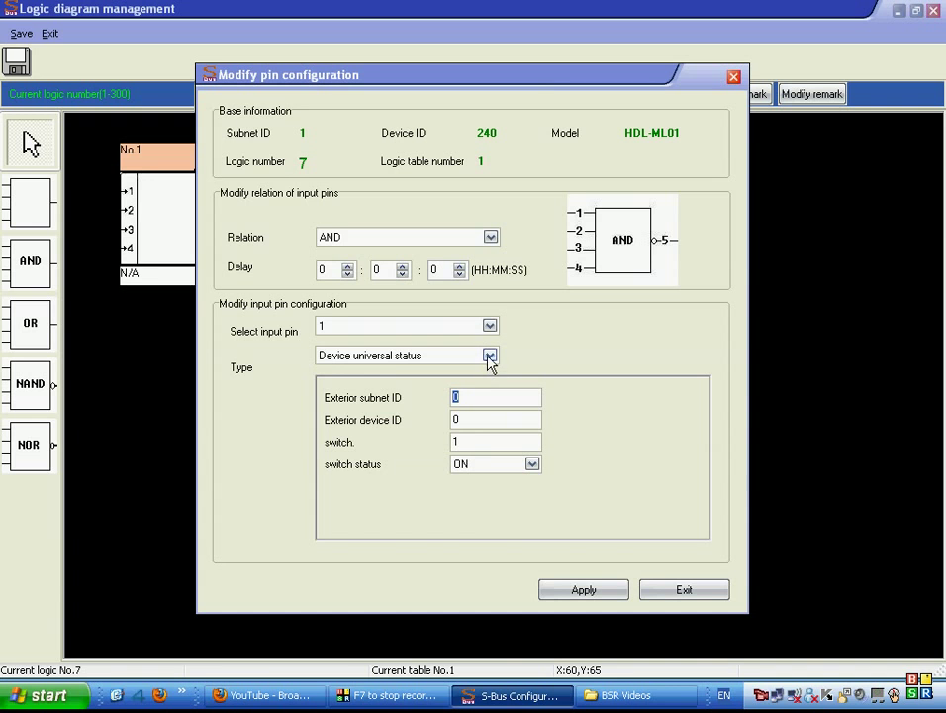
Change pin 1's type to Device channel status with exterior subnet ID 1, exterior device ID 7 and channel 2.
left_click(489, 357)
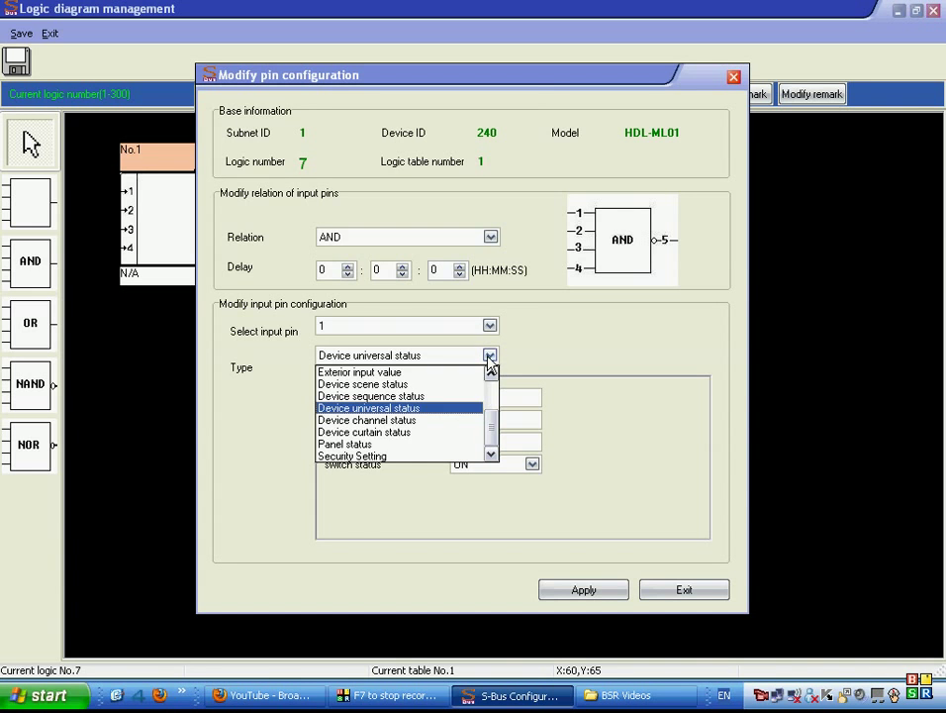
left_click(453, 421)
left_click(478, 398)
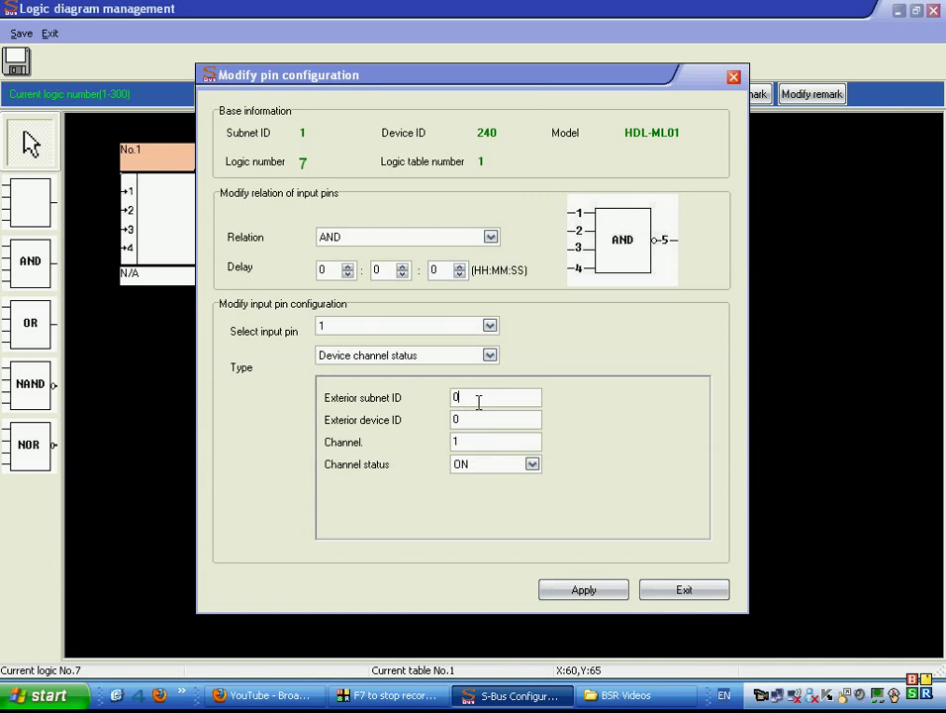
key("Tab")
left_click(468, 418)
double_click(469, 396)
type("1")
type("7")
Set the relation delay to 5 minutes, and switch pin 1's type to Device curtain status to view its status options.
double_click(388, 277)
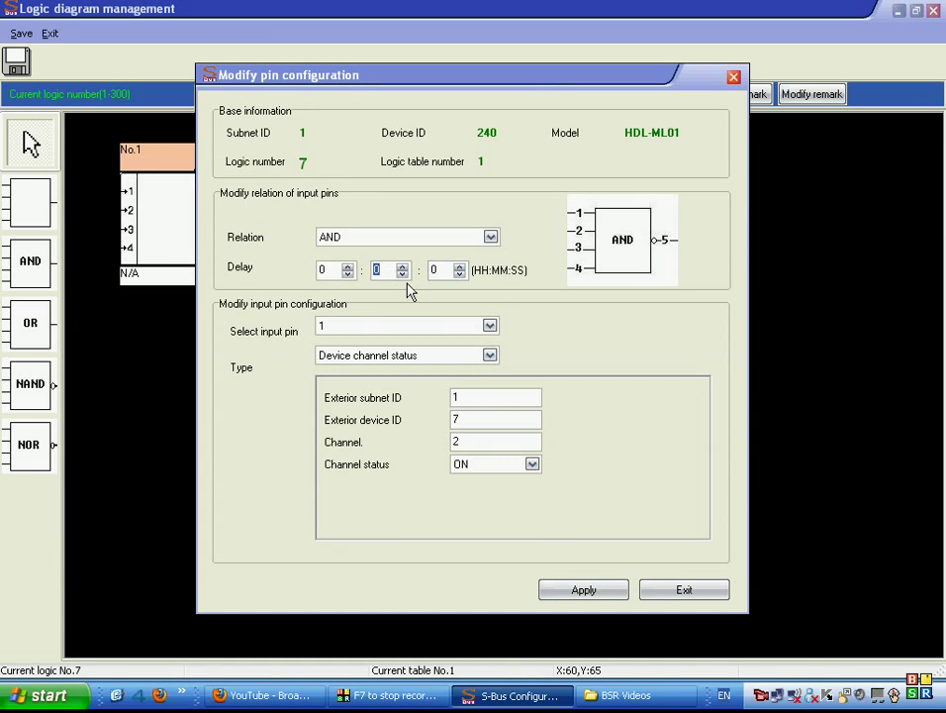
left_click(489, 355)
left_click(464, 435)
left_click(533, 464)
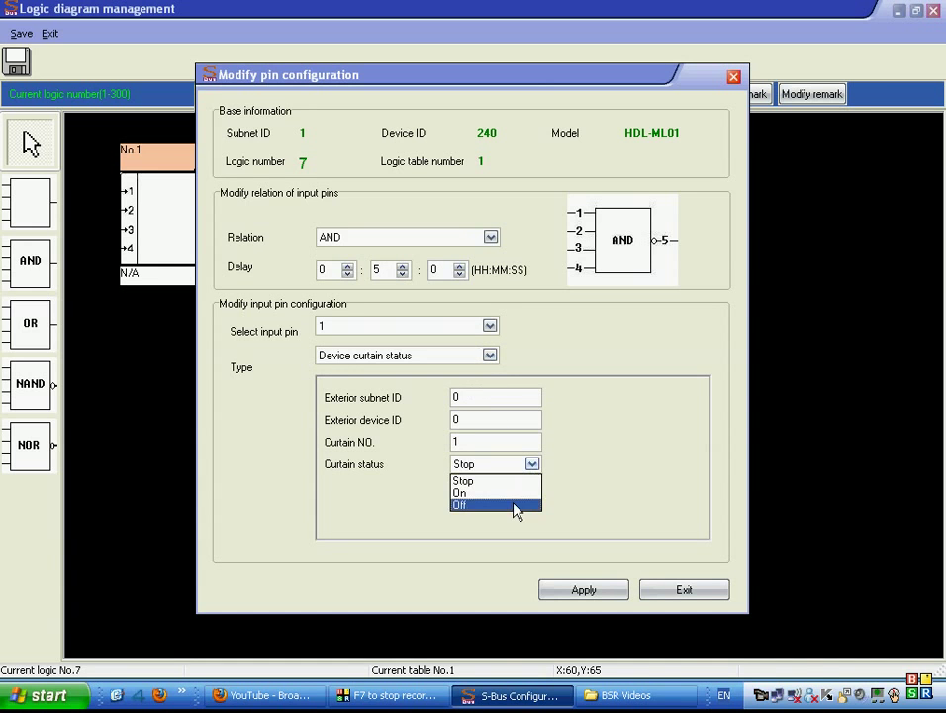
left_click(581, 461)
Change pin 1's type to Panel status and choose AC Power as the device panel function.
left_click(485, 358)
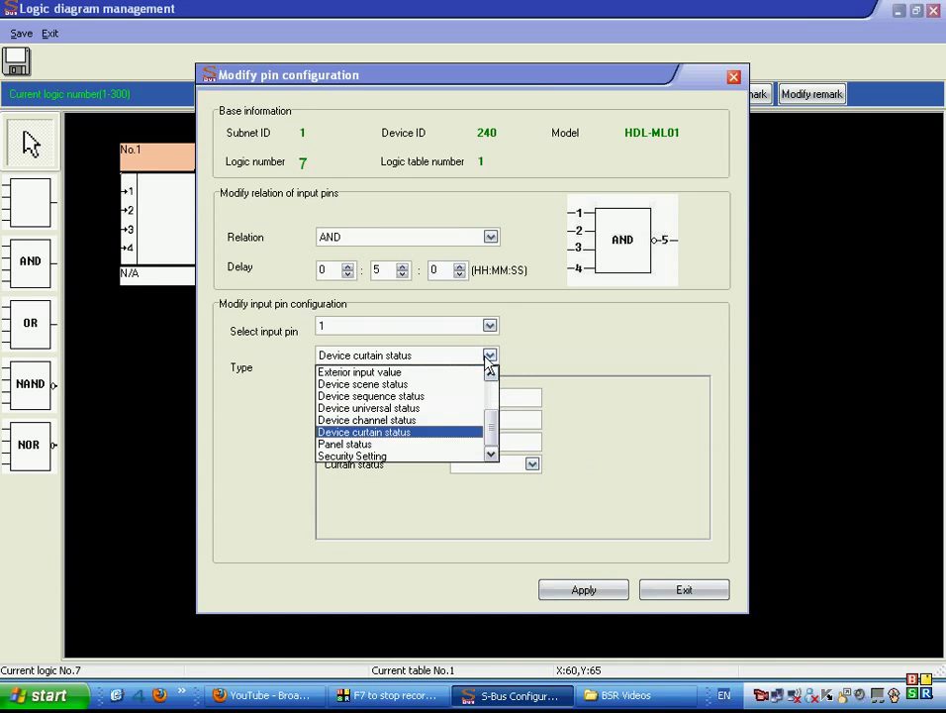
left_click(467, 444)
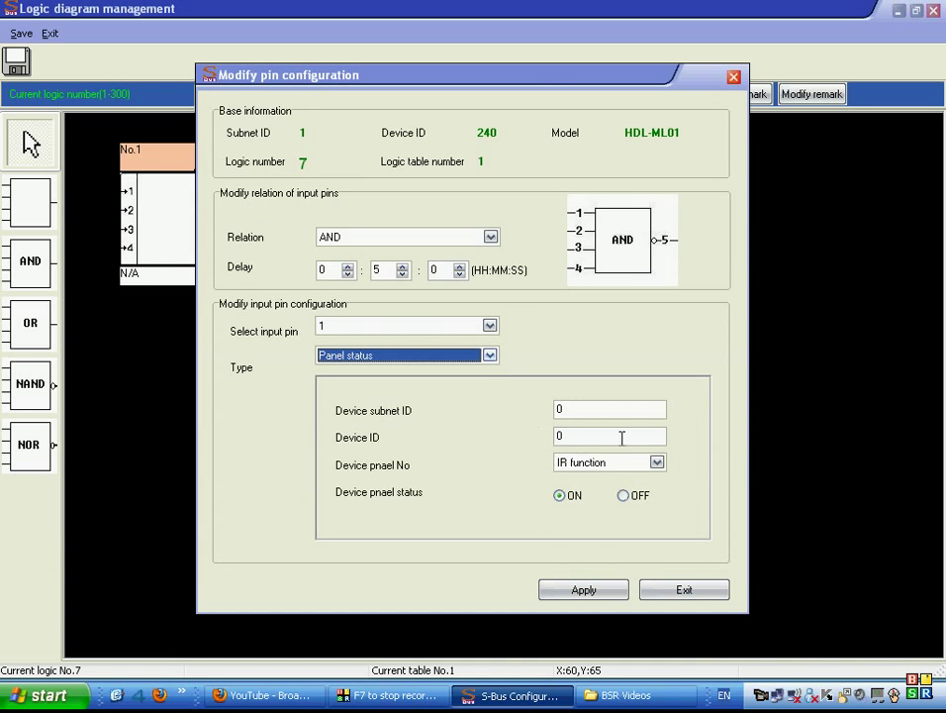
left_click(657, 463)
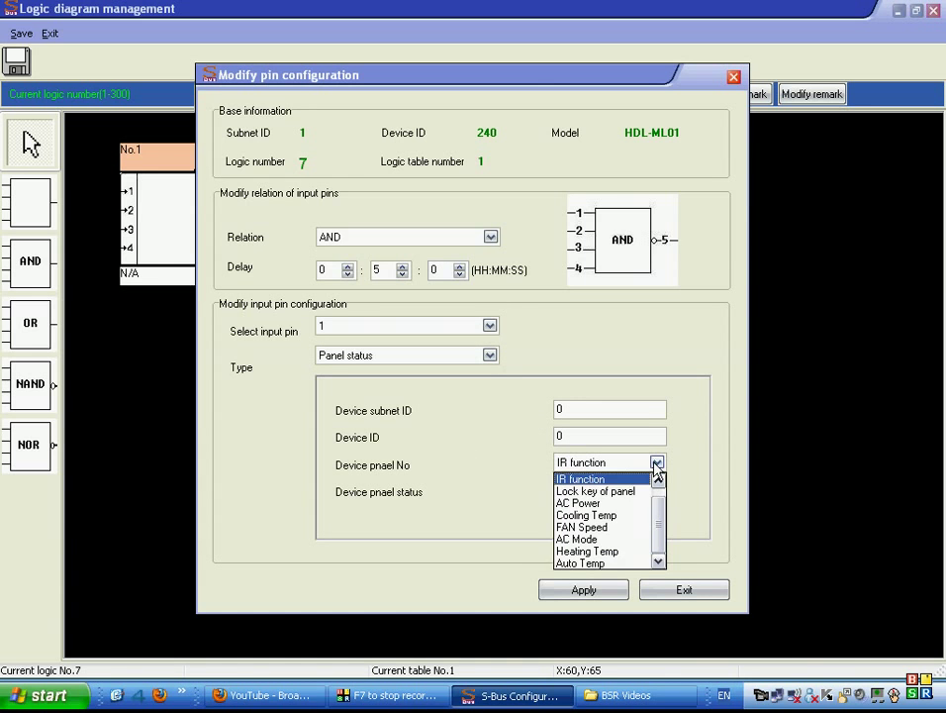
left_click(638, 512)
Change pin 1's type to Security Setting with subnet ID 1 and device ID 250, and view its security types.
left_click(489, 356)
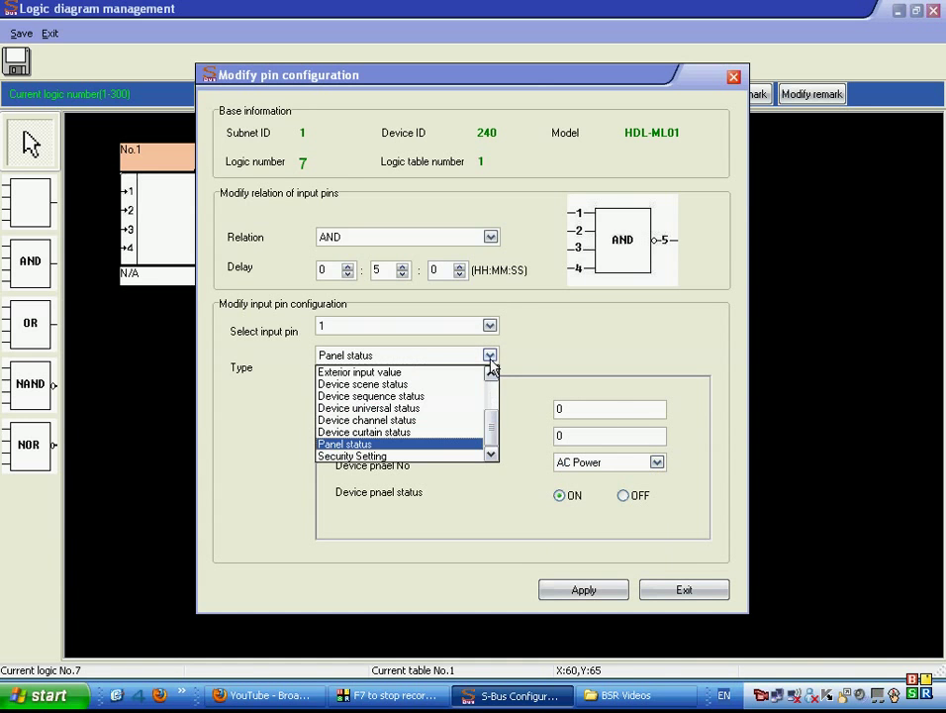
left_click(461, 455)
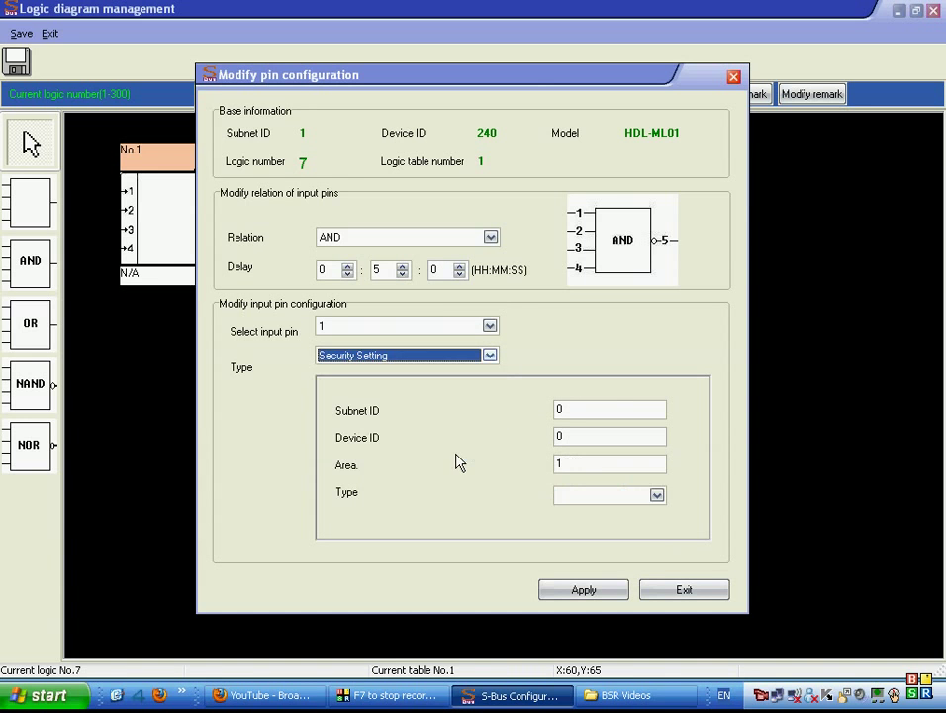
left_click(658, 495)
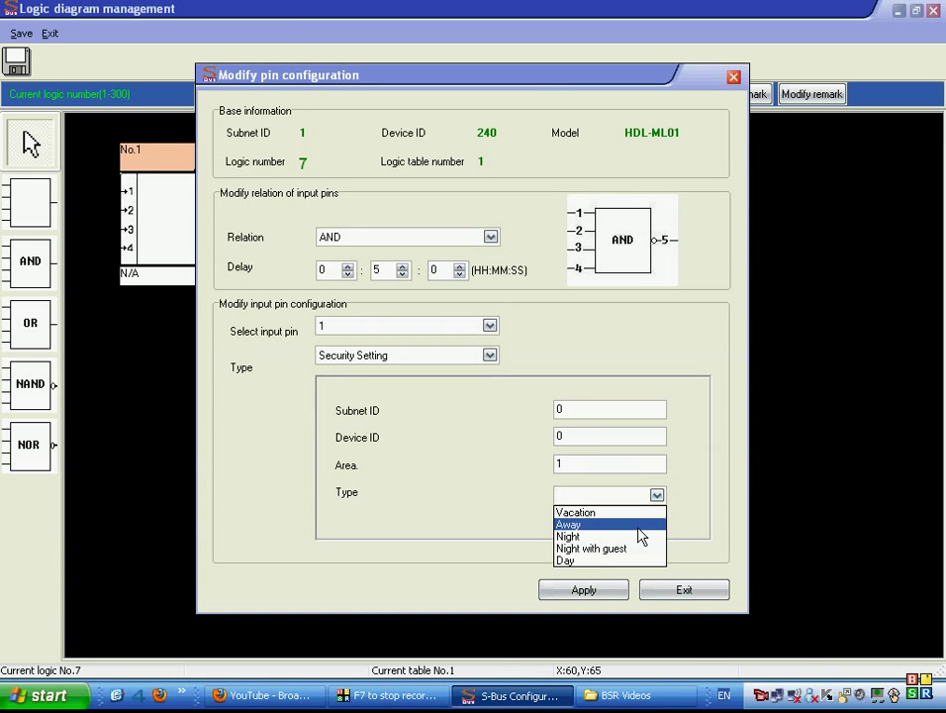
left_click(589, 412)
type("1")
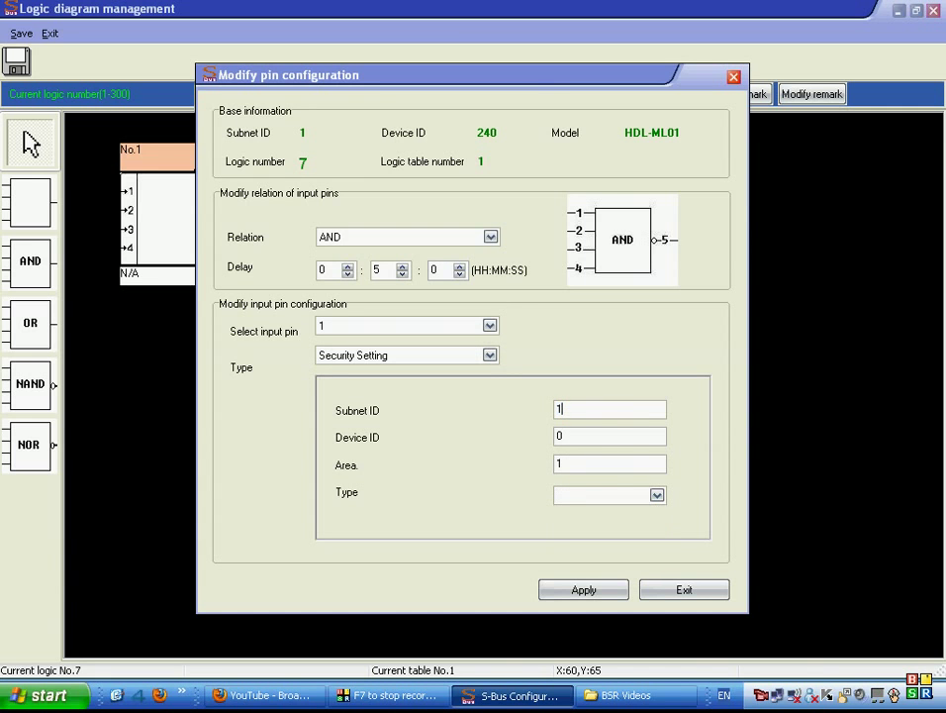
left_click(657, 495)
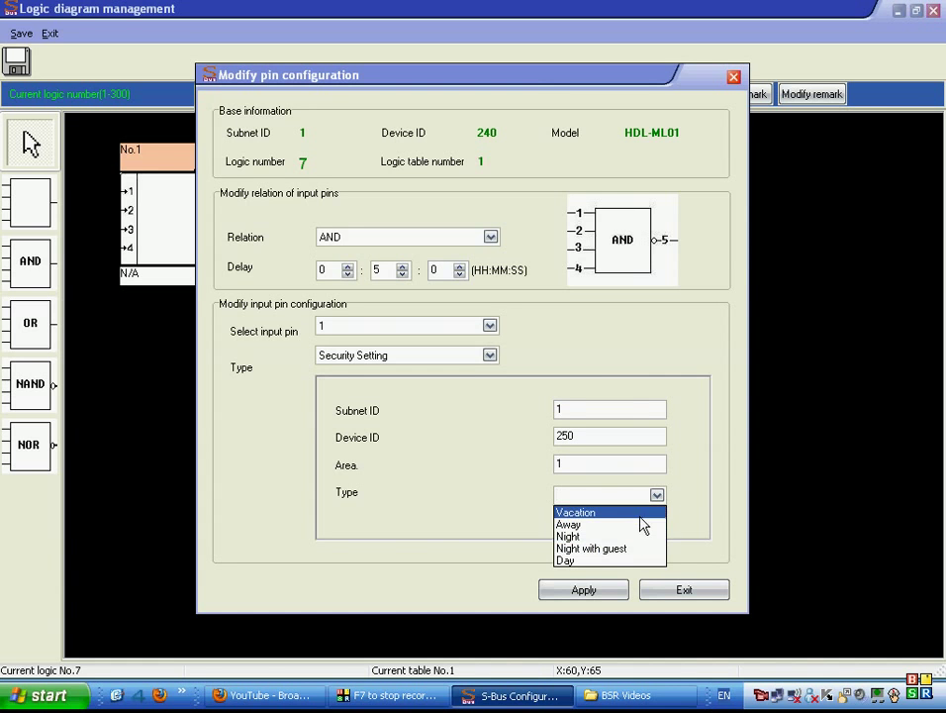
left_click(706, 503)
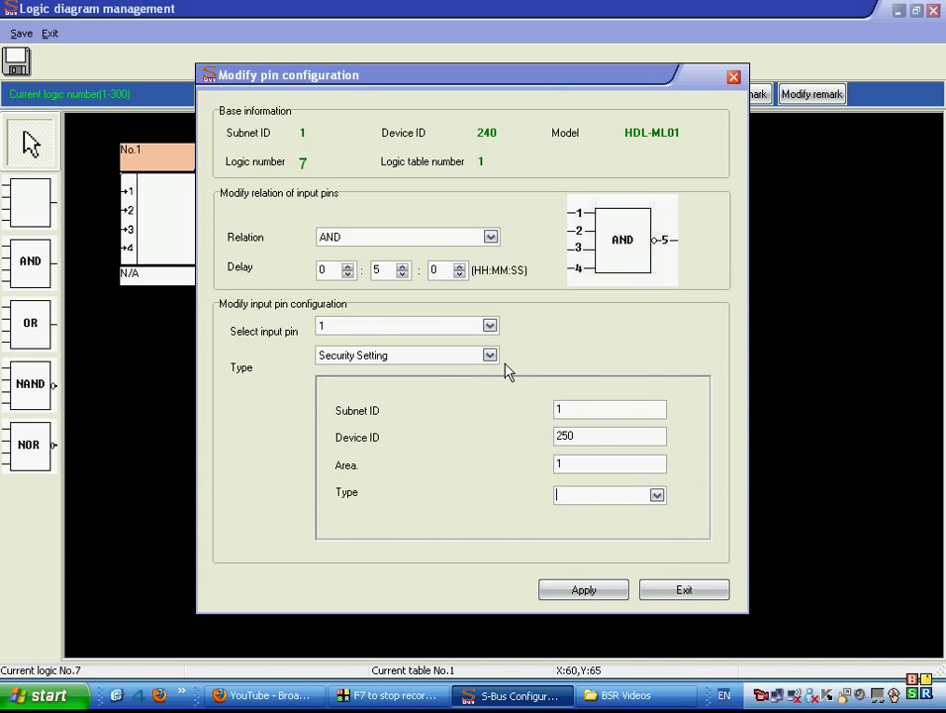
Select the AND relation again and set the security type for area 1 to Vacation.
left_click(491, 243)
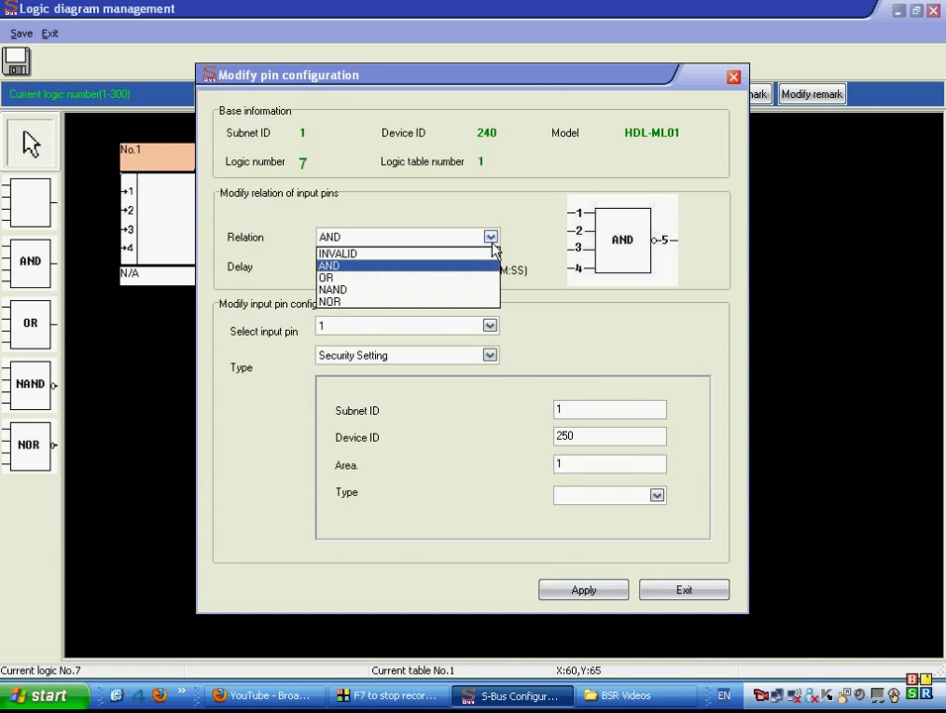
left_click(479, 266)
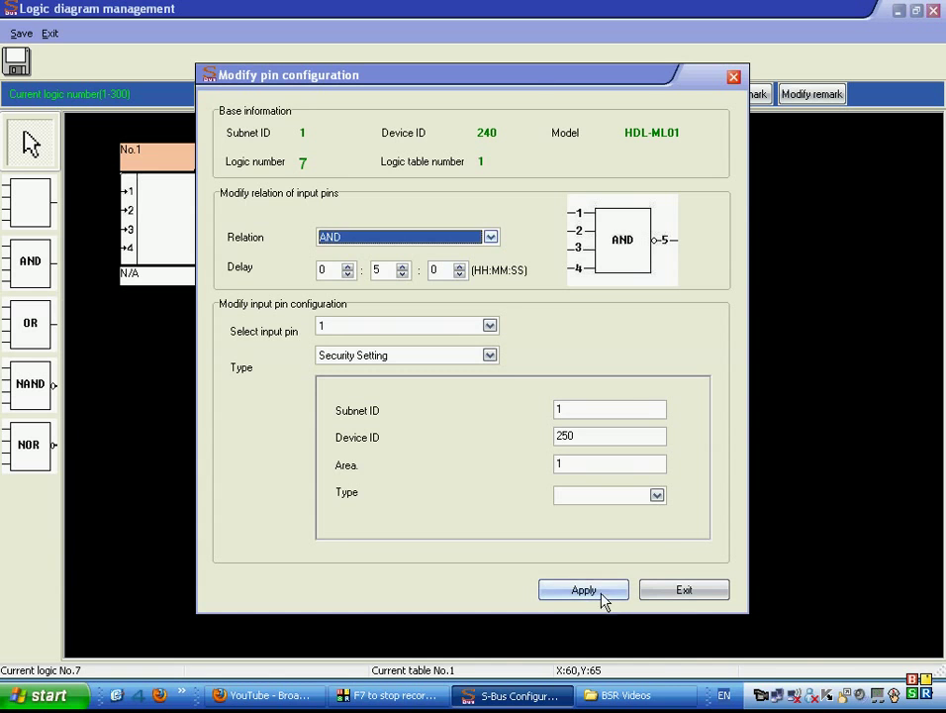
left_click(656, 495)
left_click(631, 510)
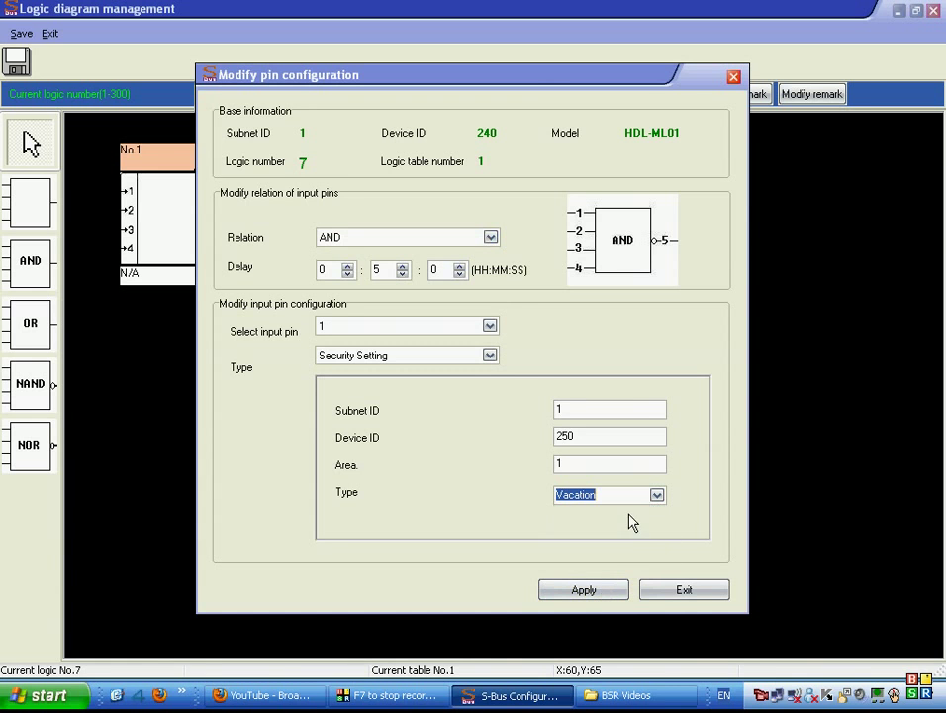
Apply input pin 1's security condition to logic table 1 and close the pin configuration.
left_click(600, 594)
left_click(478, 390)
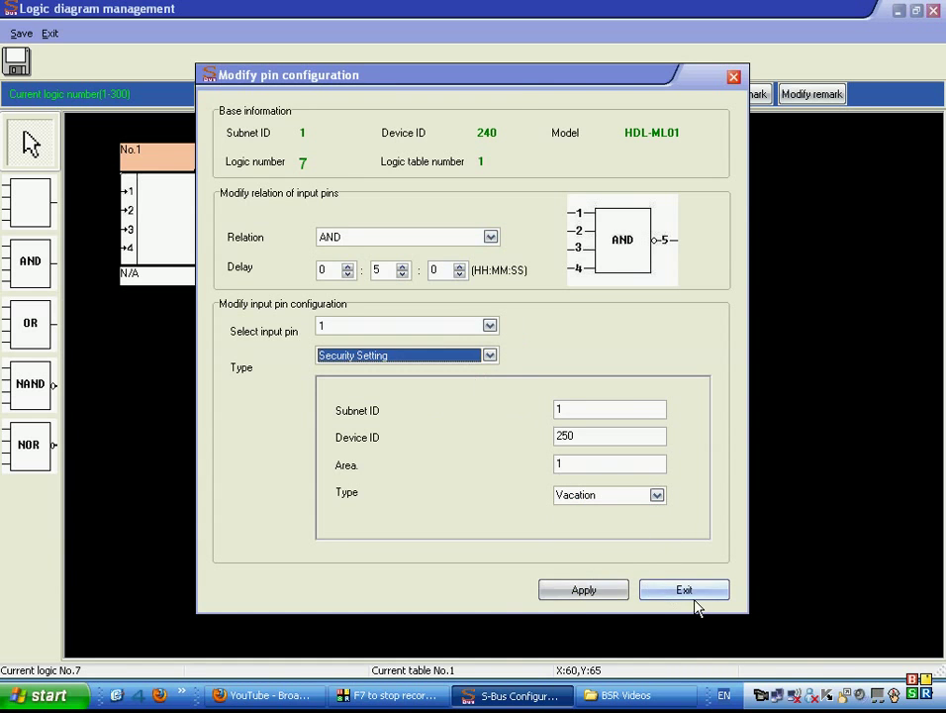
left_click(695, 597)
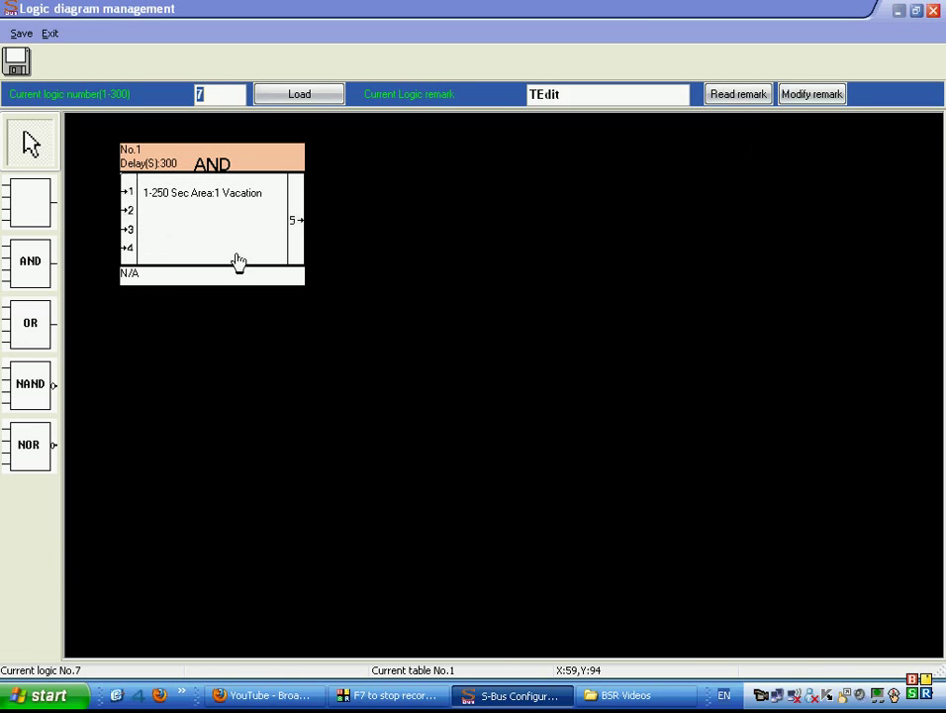
In table 1's output control group, set object 1 to subnet 1, device 7, single channel lighting, channel 3, intensity 79.
right_click(251, 210)
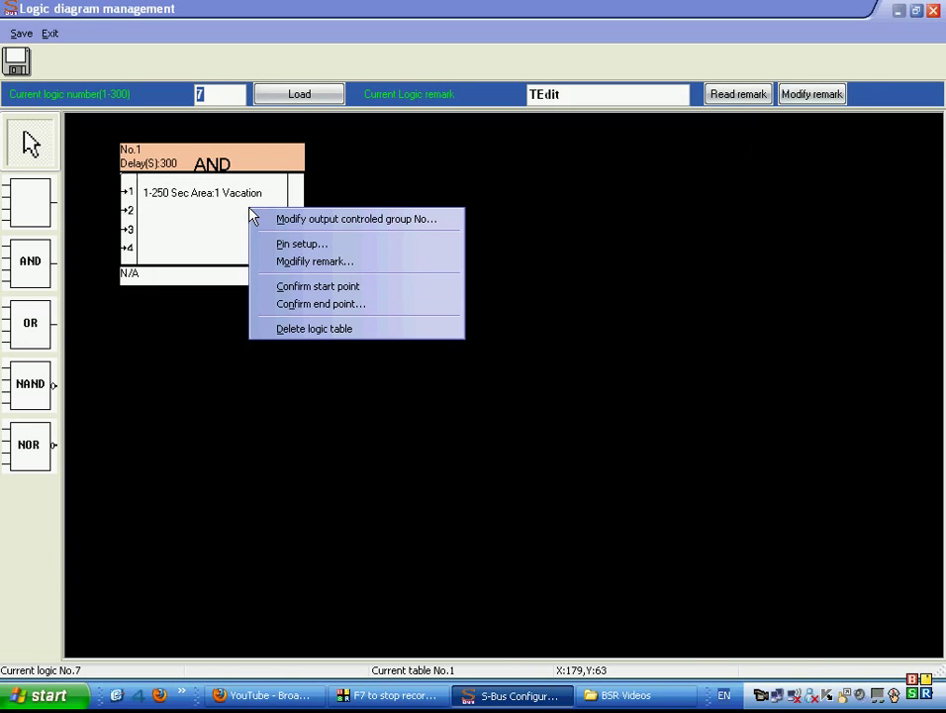
left_click(287, 219)
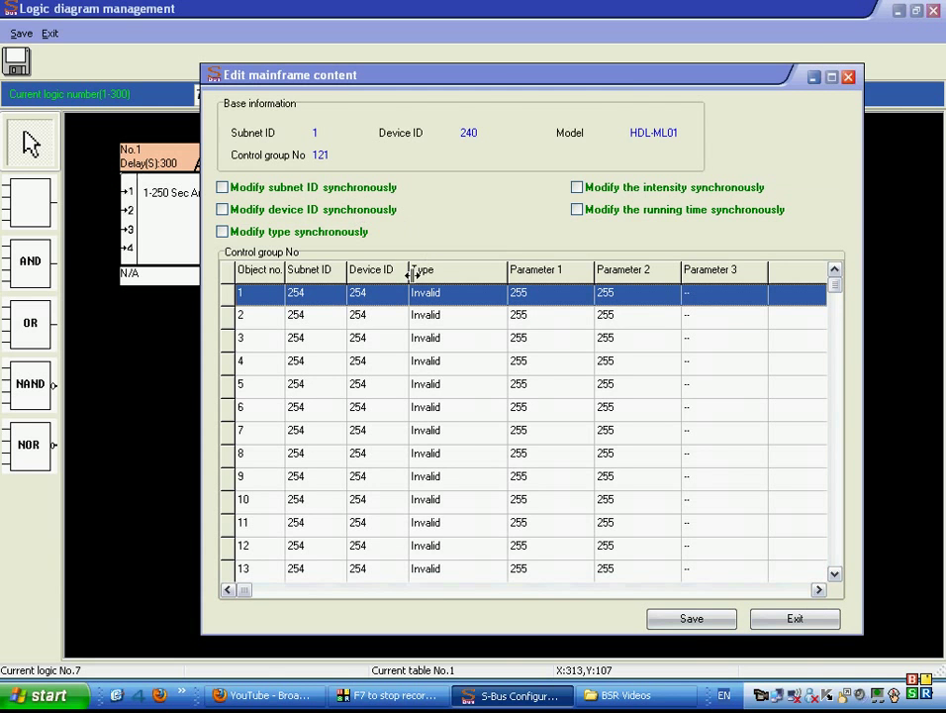
left_click(385, 300)
left_click(326, 299)
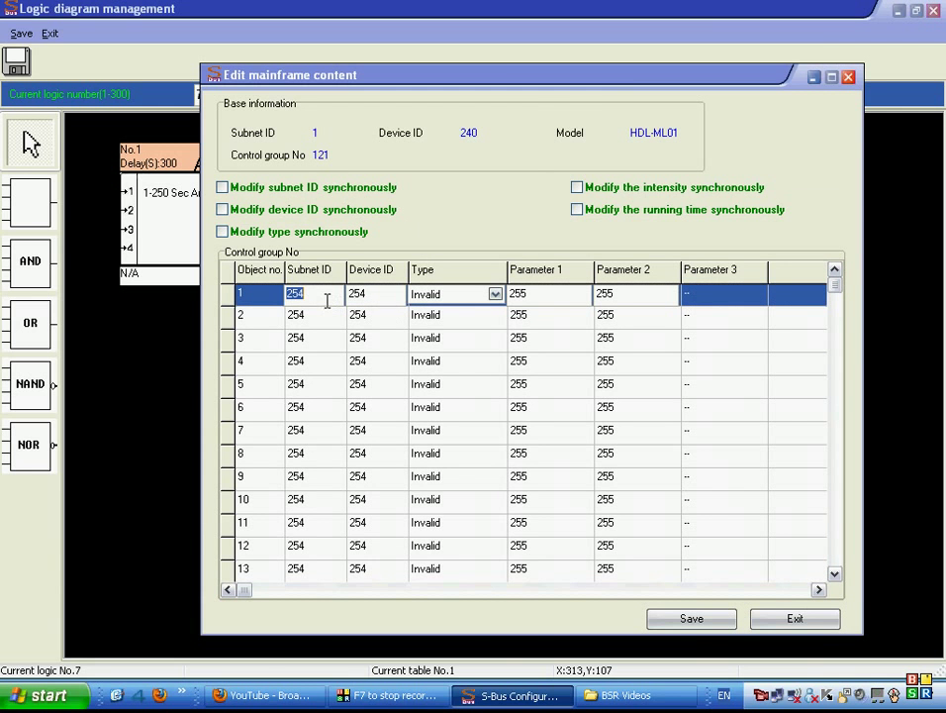
type("1")
key("Tab")
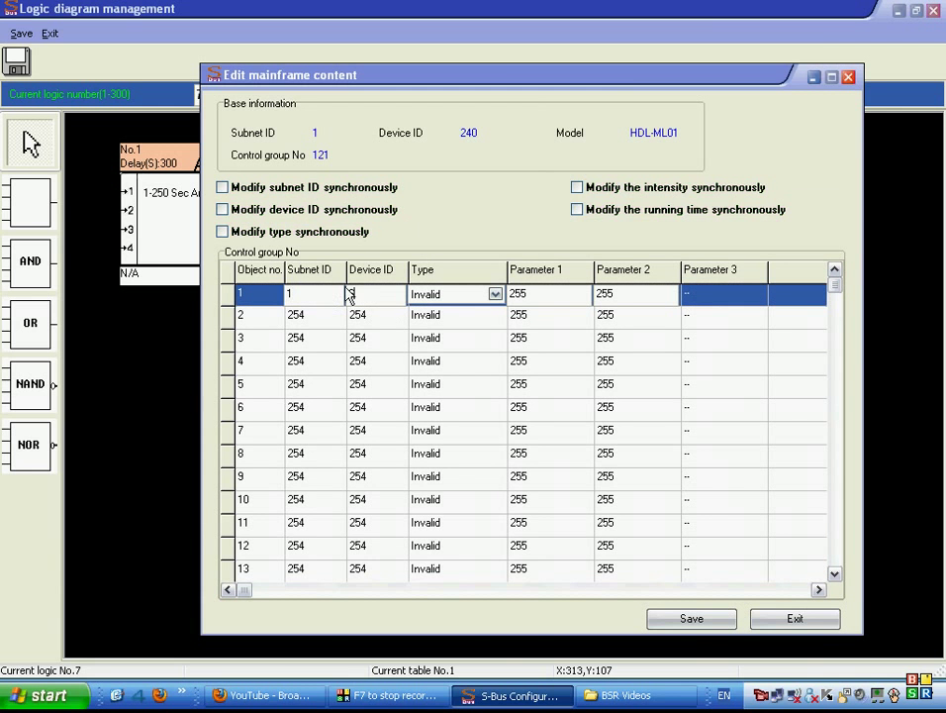
type("7")
left_click(421, 297)
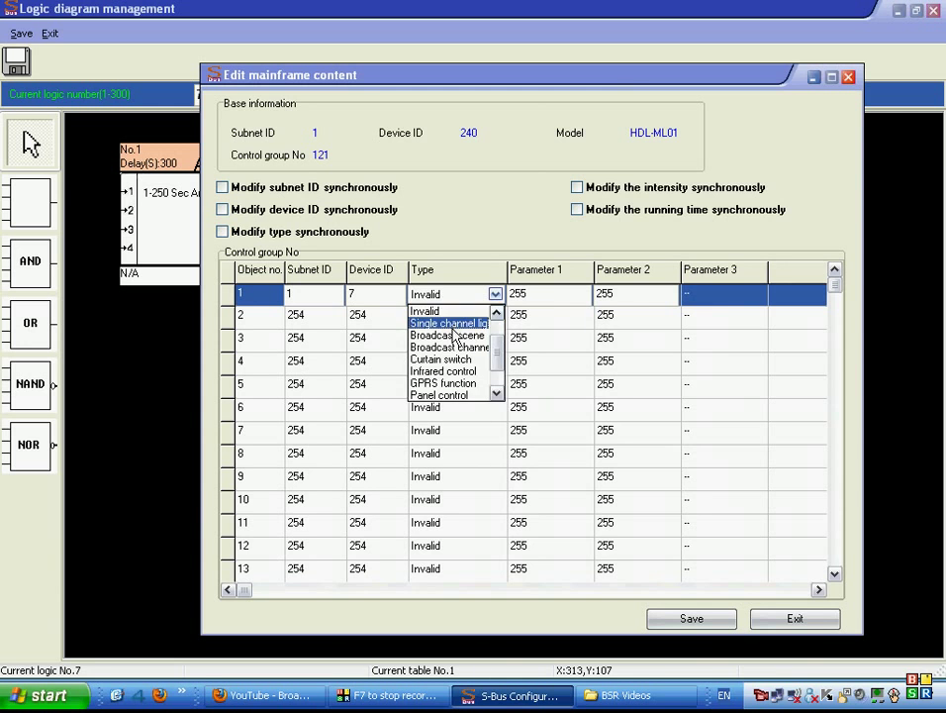
left_click(447, 321)
double_click(554, 293)
type("3")
left_click(658, 296)
Set control group object 2 to the GPRS function with Message as parameter 1 and 3 as parameter 2.
left_click(490, 319)
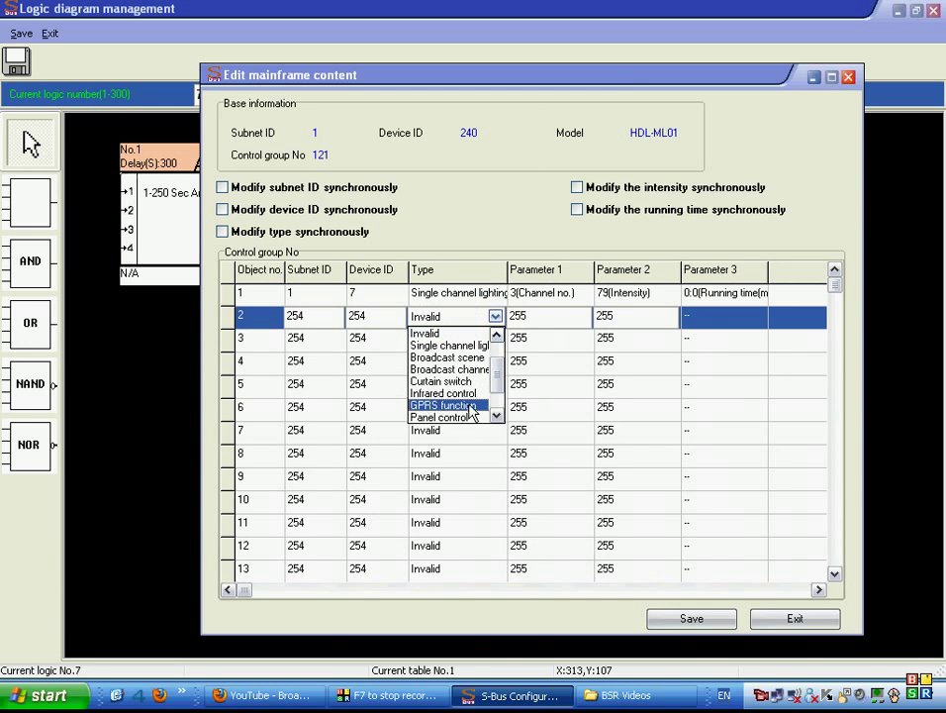
left_click(451, 403)
left_click(543, 318)
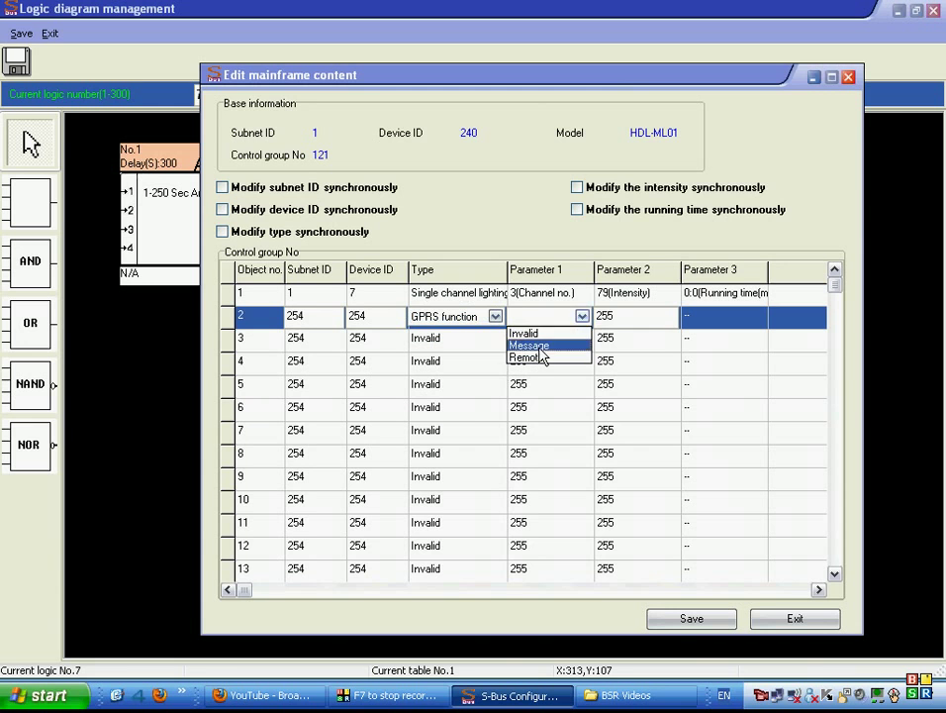
left_click(542, 346)
double_click(621, 314)
type("3")
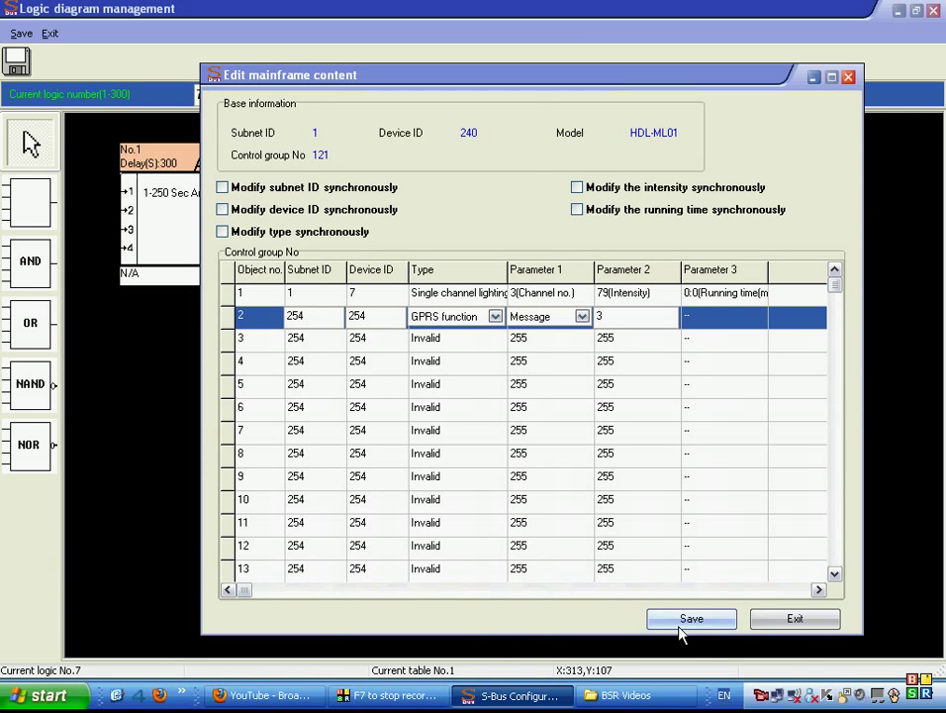
Set object 2's subnet ID to 1 and device ID to 3, and save and close the control group.
left_click(313, 314)
double_click(313, 314)
type("1")
key("Tab")
type("3")
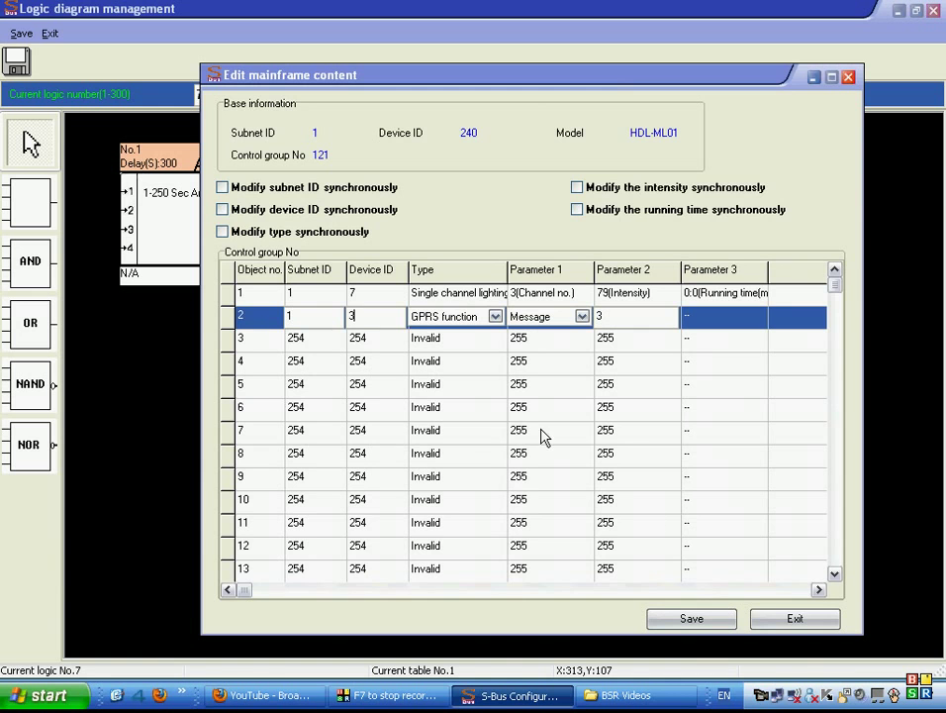
left_click(721, 616)
left_click(755, 619)
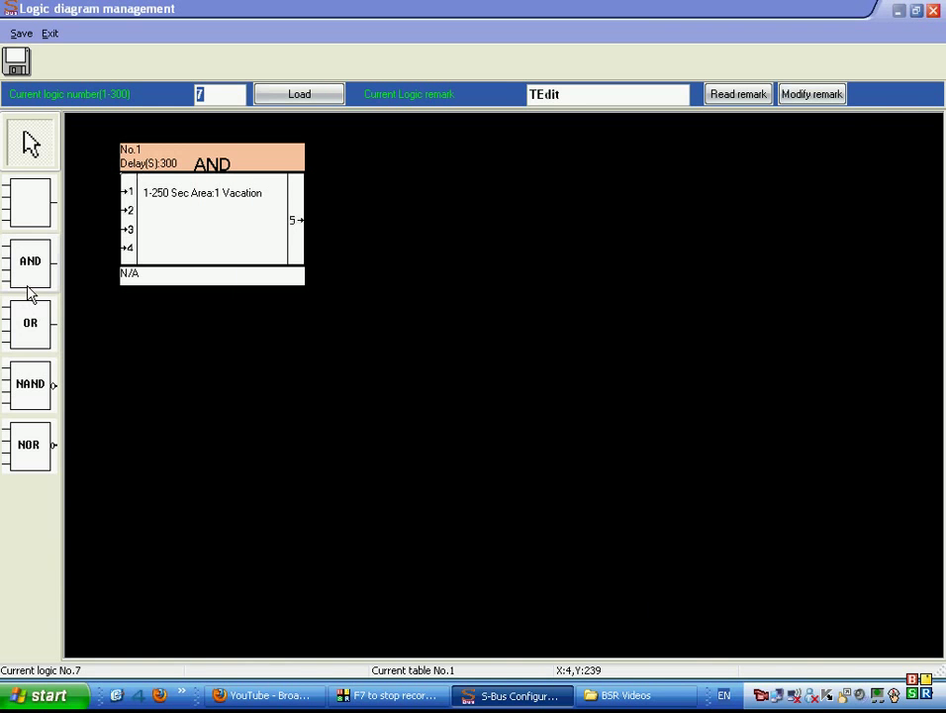
Add an OR logic table below table 1 and another AND table to the right of them both.
left_click(29, 329)
left_click(180, 386)
left_click_drag(157, 380, 185, 381)
left_click(39, 263)
left_click(533, 356)
left_click_drag(532, 356, 460, 281)
Connect the output of AND table 1 to input pin 1 of AND table 3.
right_click(256, 223)
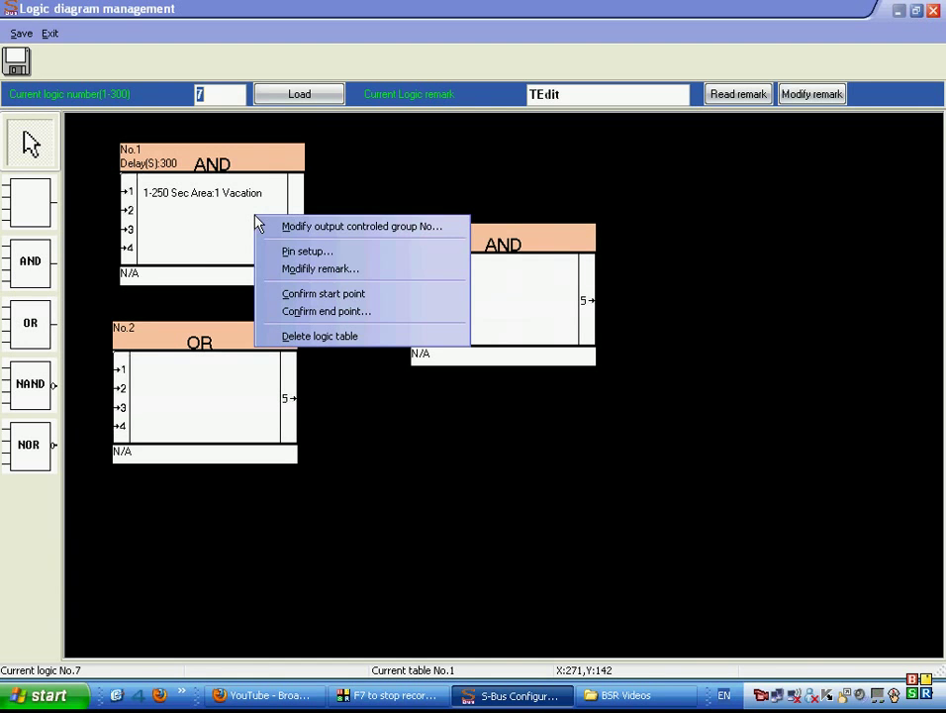
left_click(342, 295)
right_click(490, 294)
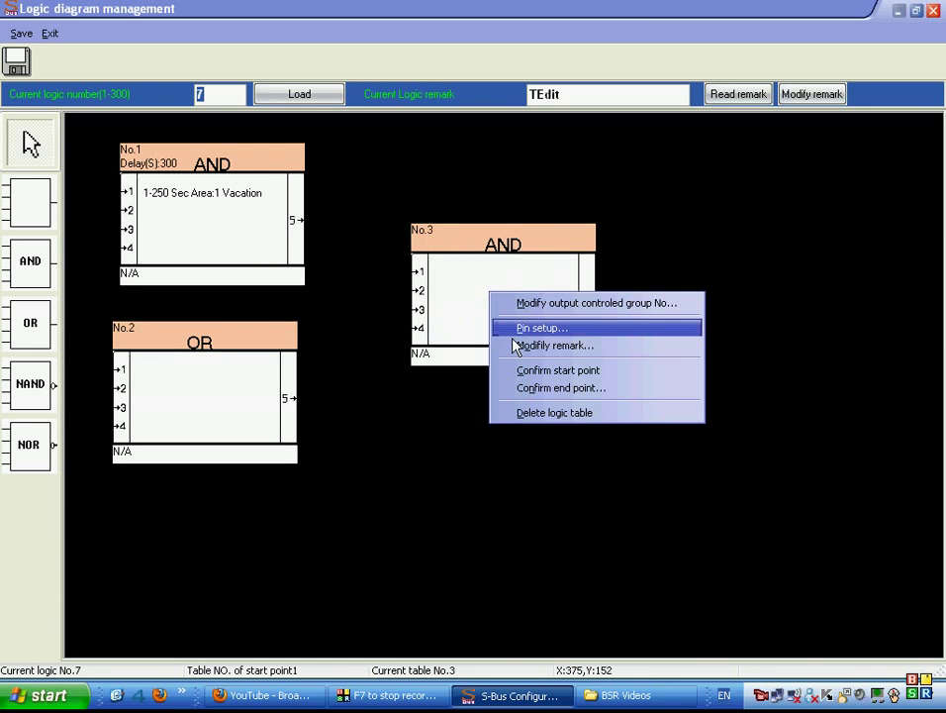
left_click(526, 386)
left_click(395, 309)
left_click(421, 416)
Connect the output of OR table 2 to input pin 2 of AND table 3.
right_click(286, 393)
left_click(341, 462)
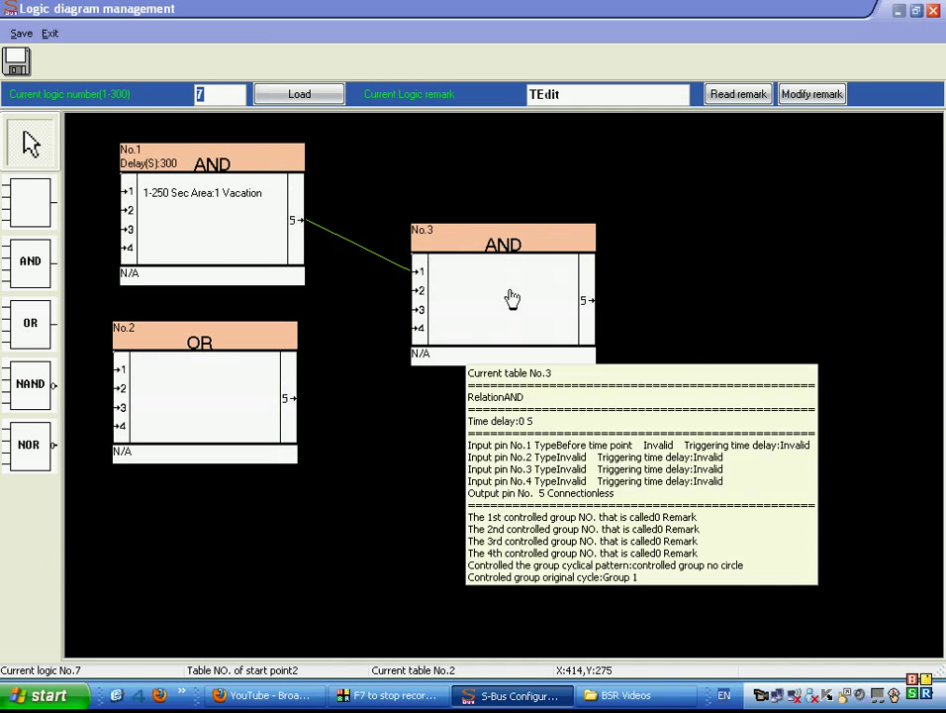
right_click(510, 295)
left_click(543, 384)
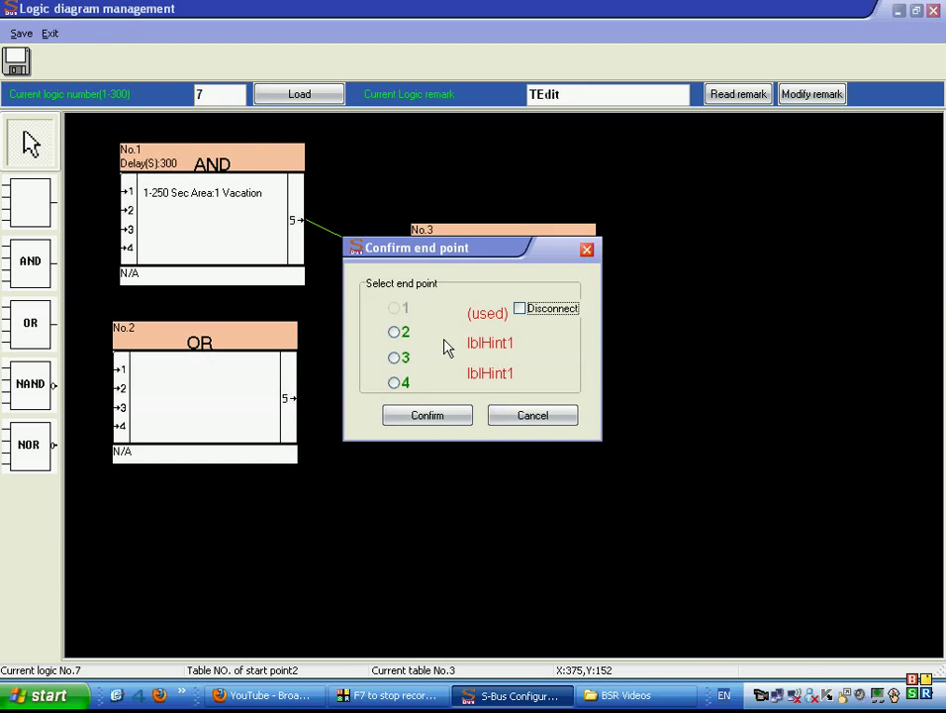
left_click(393, 333)
left_click(541, 420)
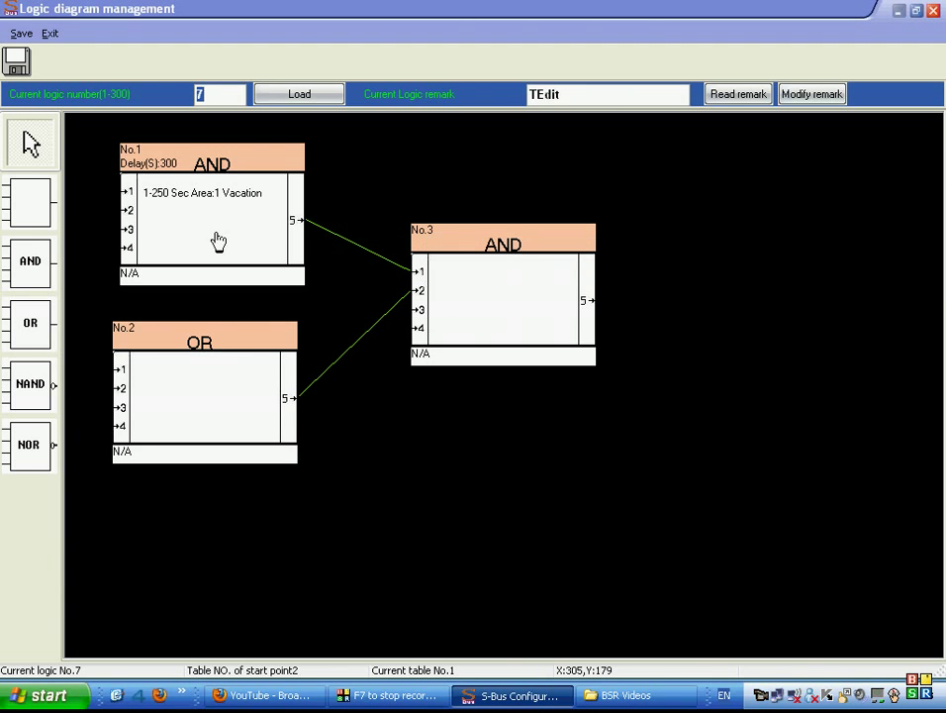
Set table 1's table remark to "security" and its output remark to "trigger garden light".
right_click(219, 241)
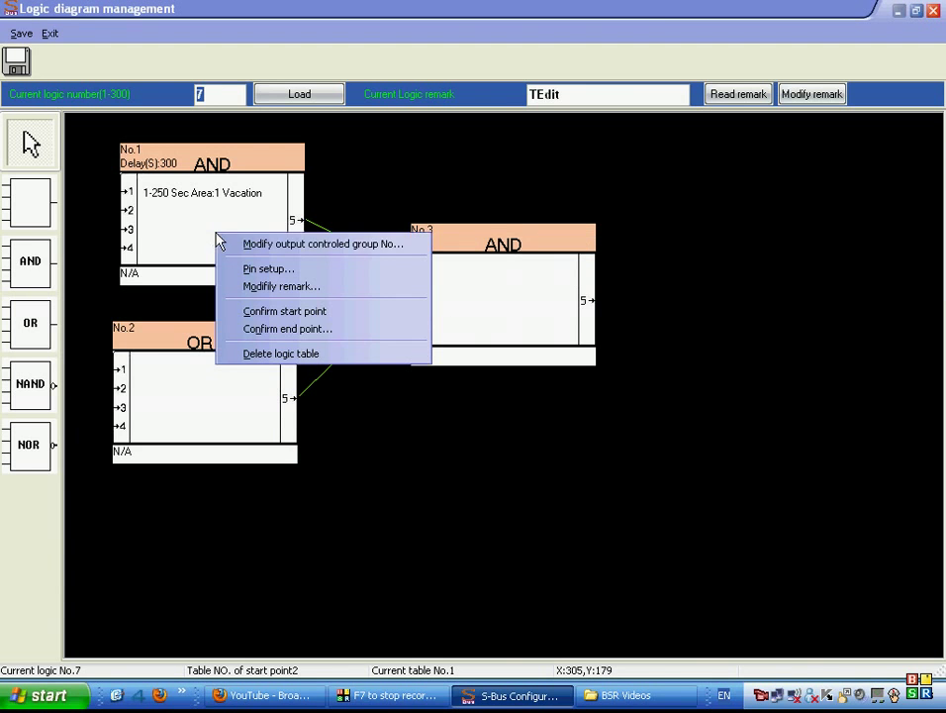
left_click(327, 286)
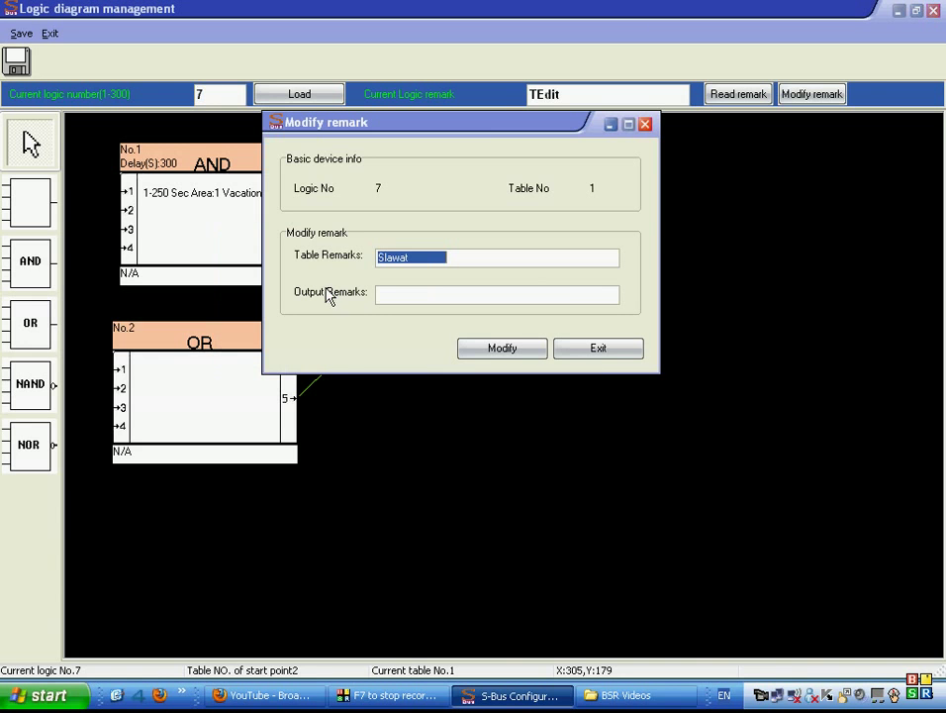
left_click(420, 255)
left_click_drag(420, 255, 360, 264)
key("BackSpace")
type("security")
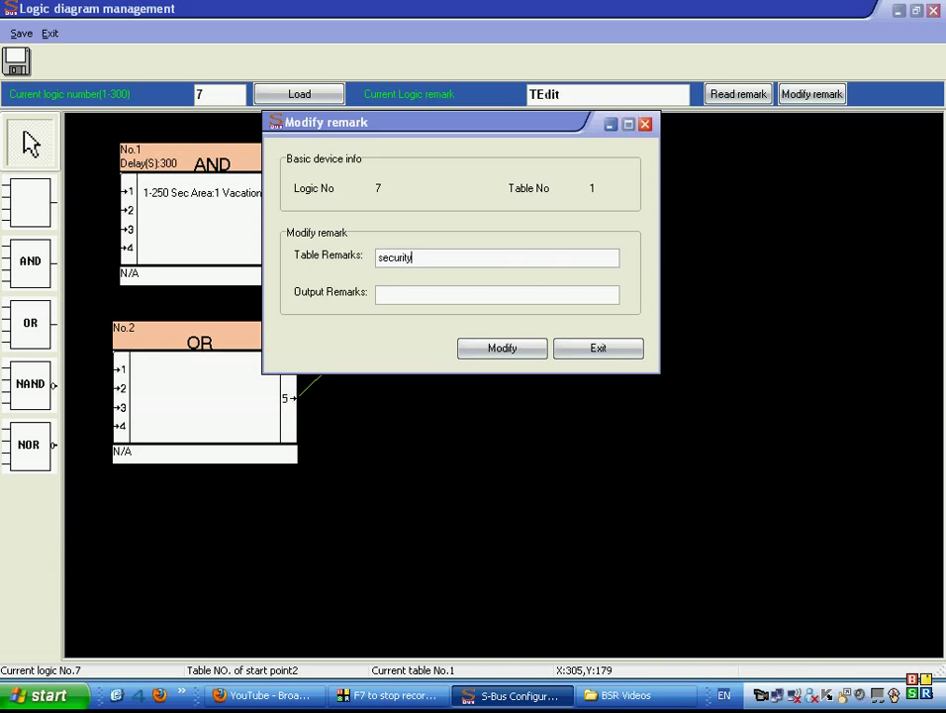
left_click(398, 293)
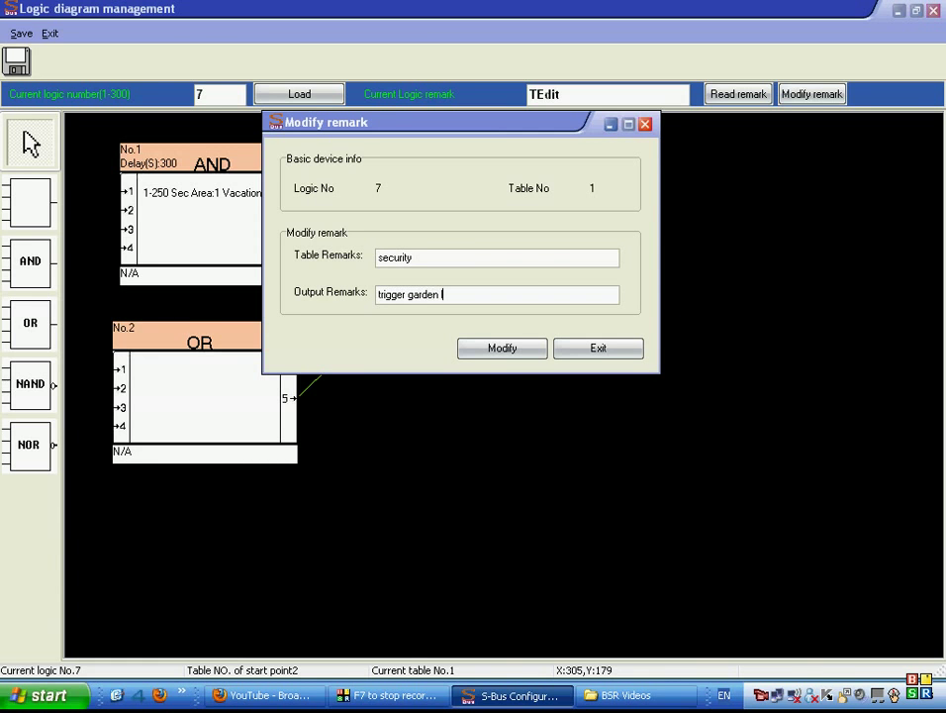
left_click(494, 352)
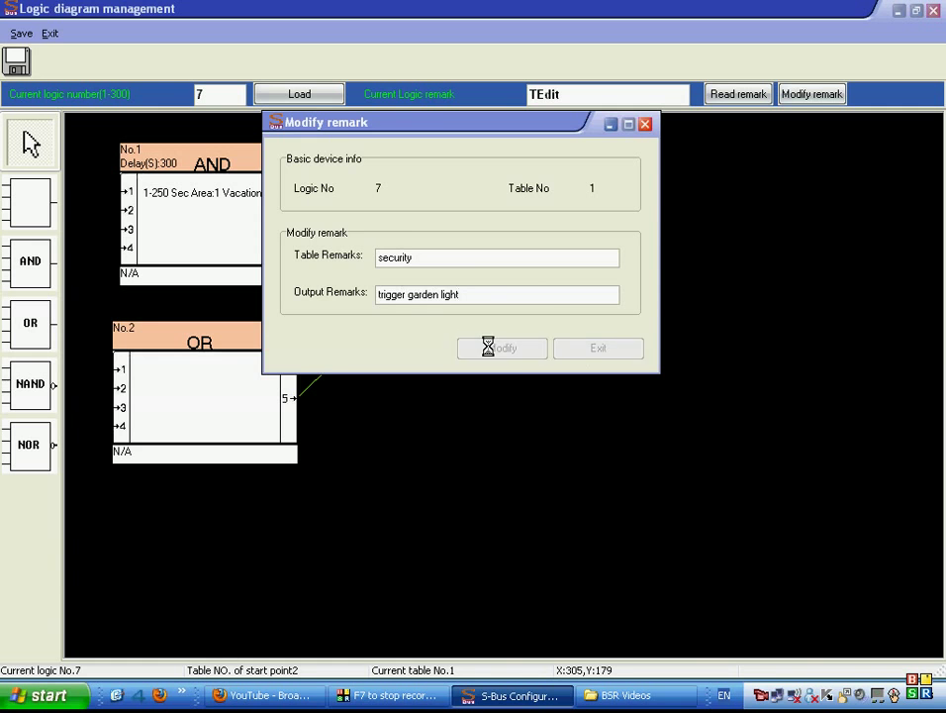
left_click(600, 353)
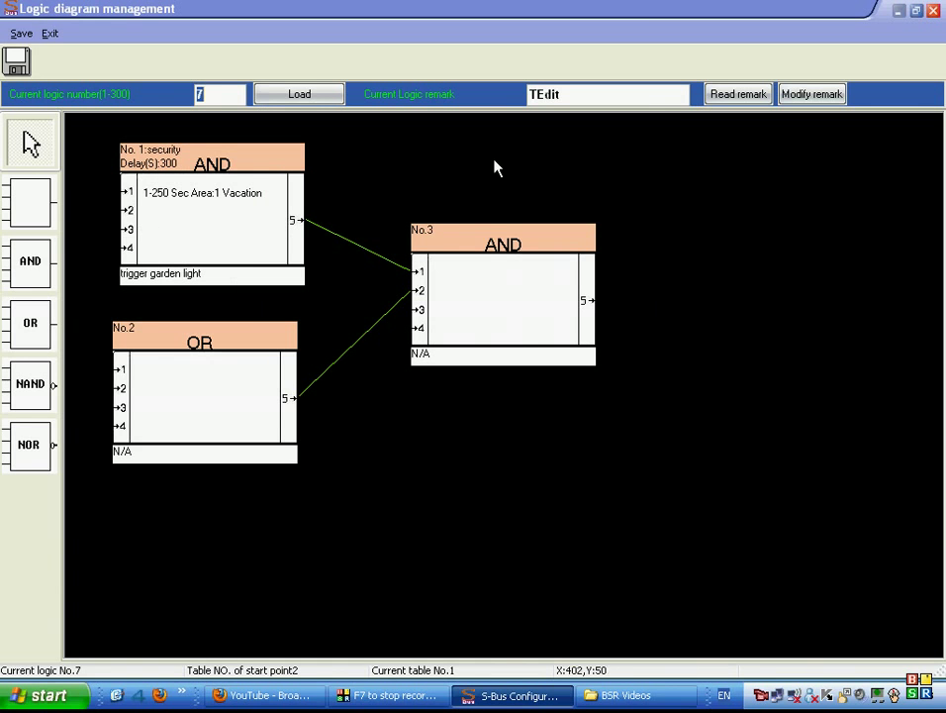
Enter "security" as the current logic remark, and save and close the logic diagram.
left_click(16, 61)
double_click(617, 95)
key("BackSpace")
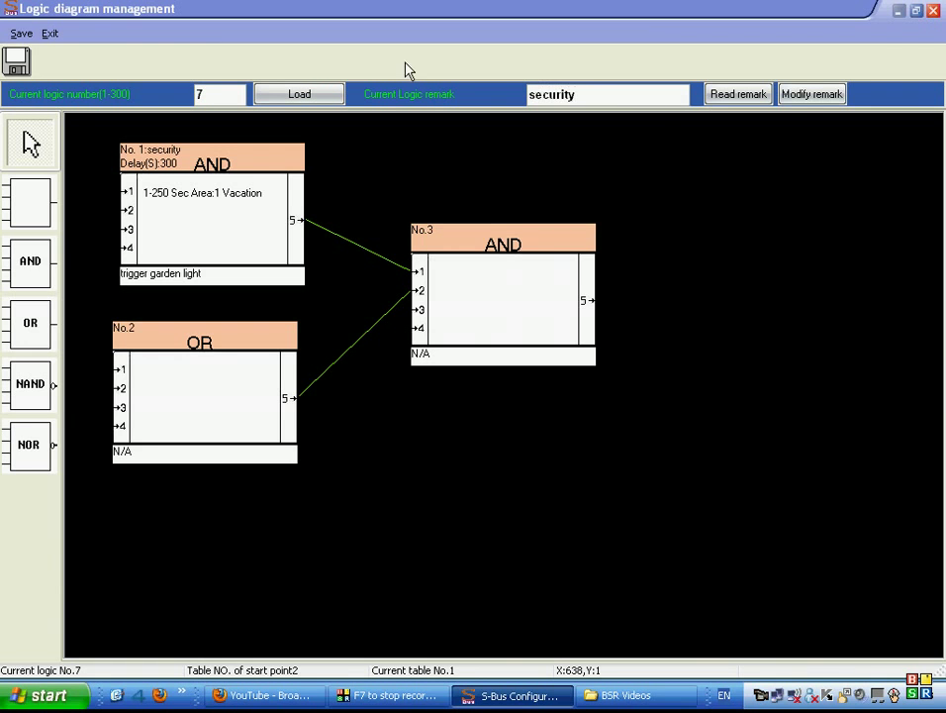
left_click(15, 61)
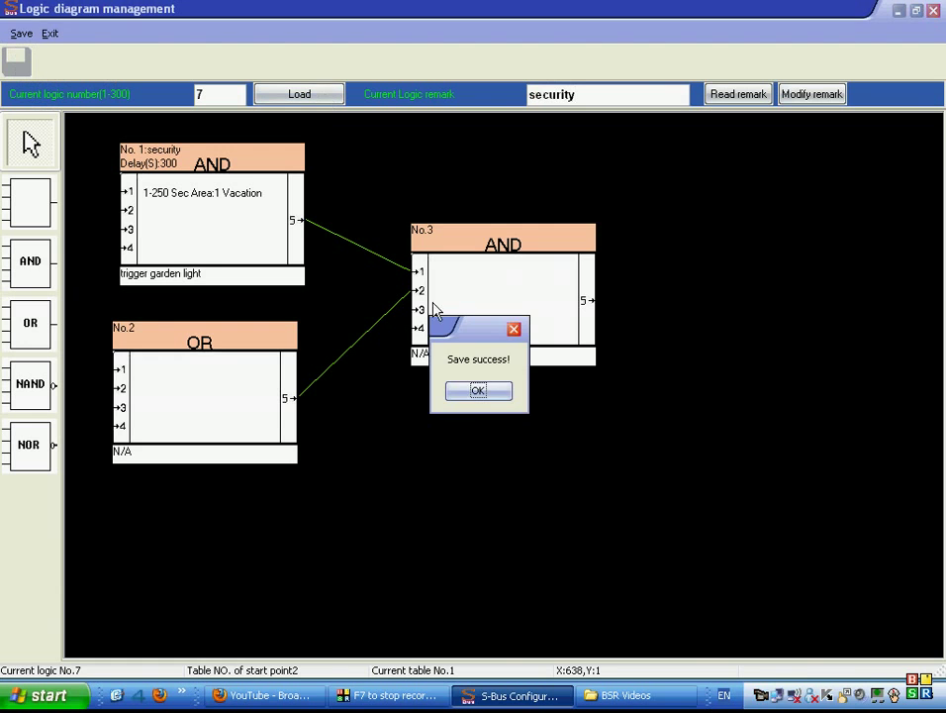
left_click(474, 392)
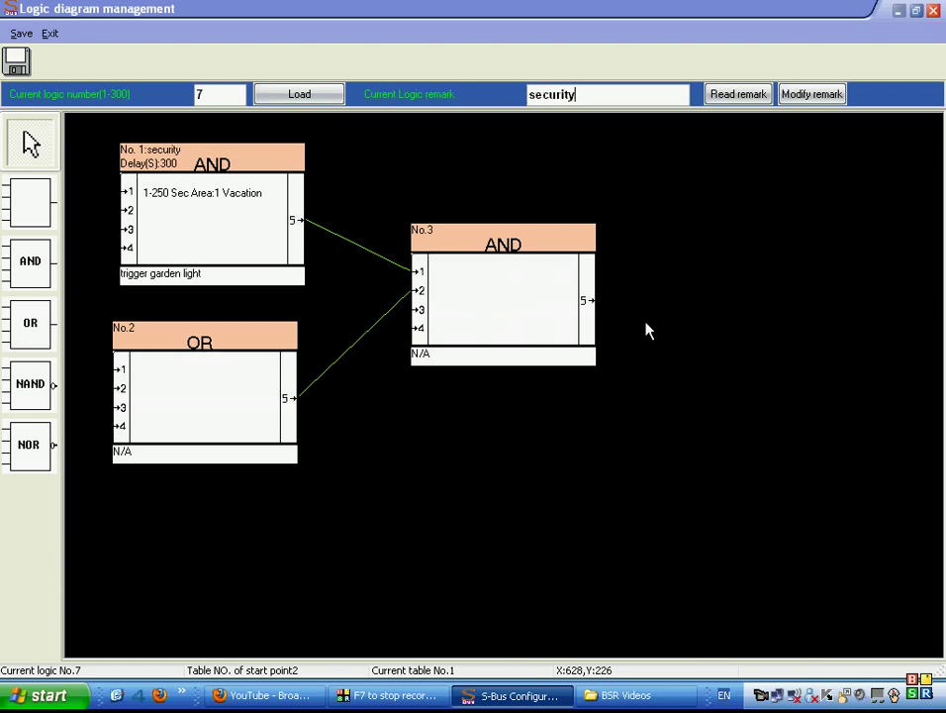
left_click(934, 11)
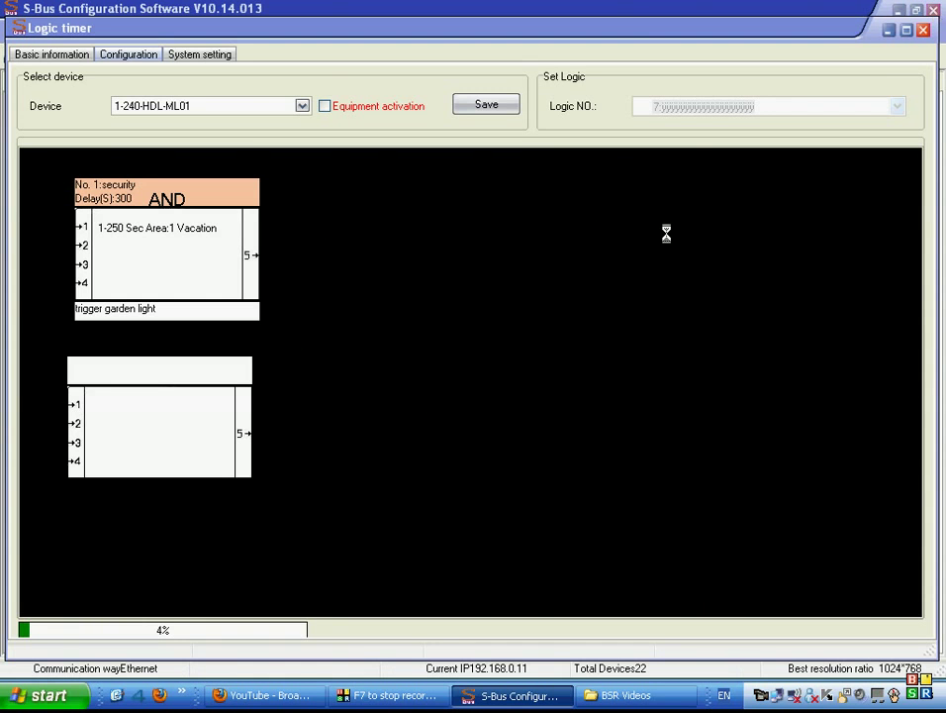